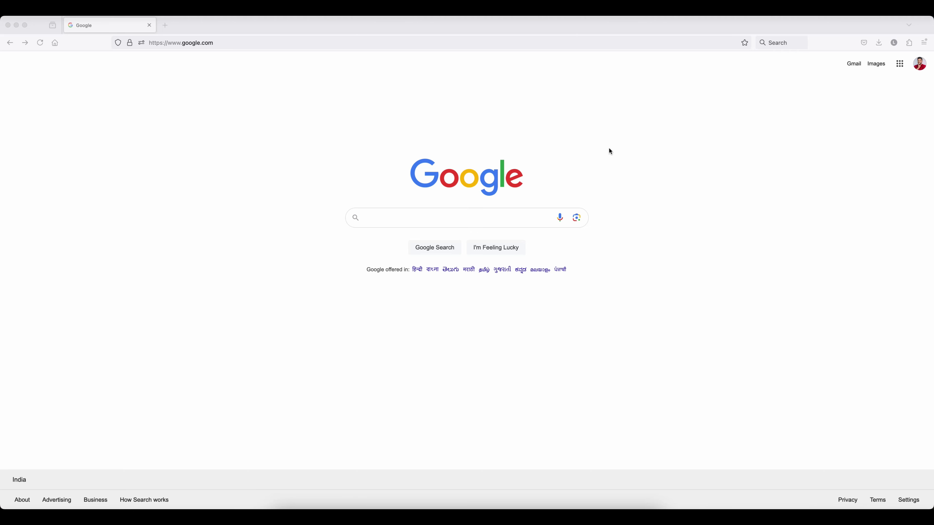
- Search the web for brevo and open the official Brevo website
{"action": "left_click", "coordinate": [223, 43]}
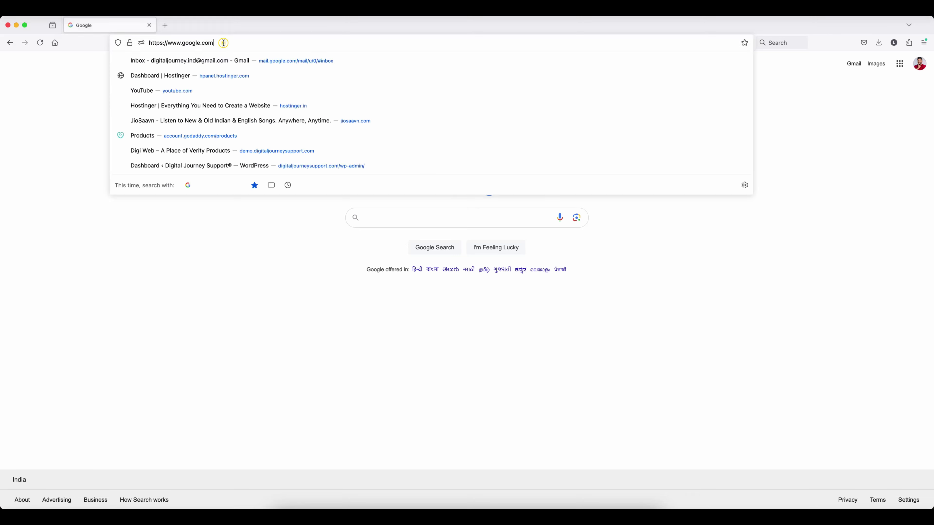
{"action": "type", "text": "brevo"}
{"action": "key", "text": "Return"}
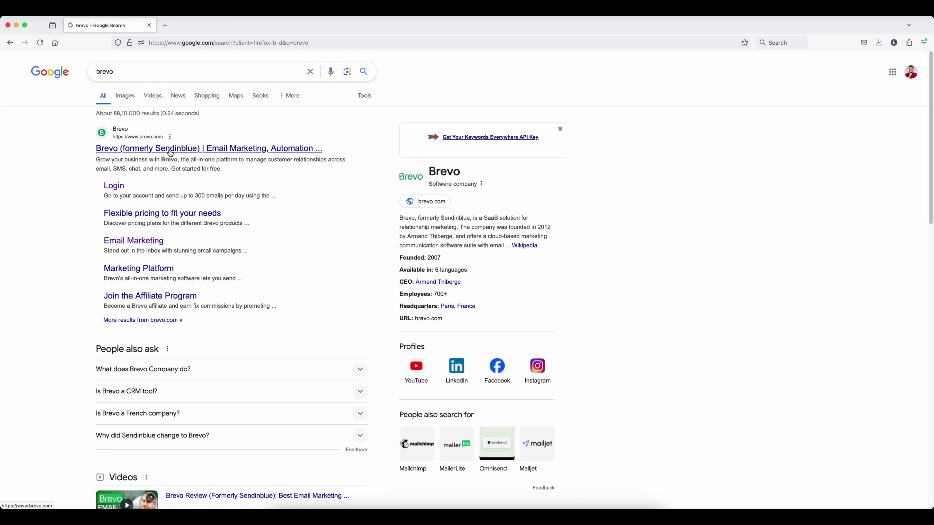
{"action": "left_click", "coordinate": [170, 154]}
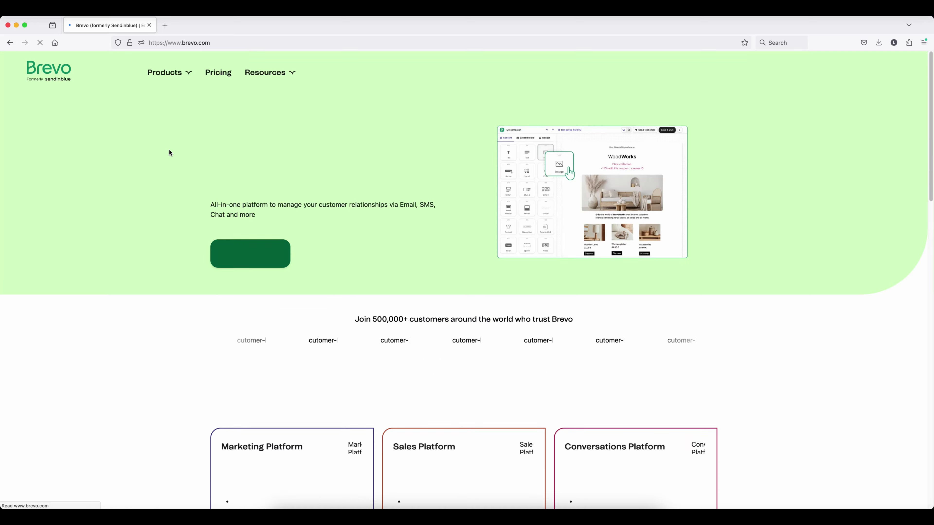
- Review the Marketing Platform plans on the pricing page and start signing up for the Free plan
{"action": "left_click", "coordinate": [218, 74]}
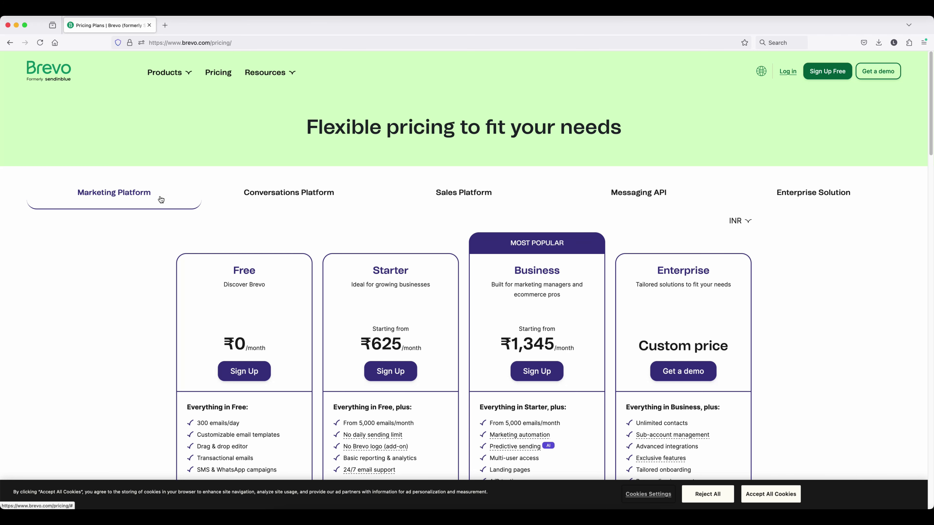
{"action": "scroll", "coordinate": [308, 225], "scroll_direction": "down", "scroll_amount": 5}
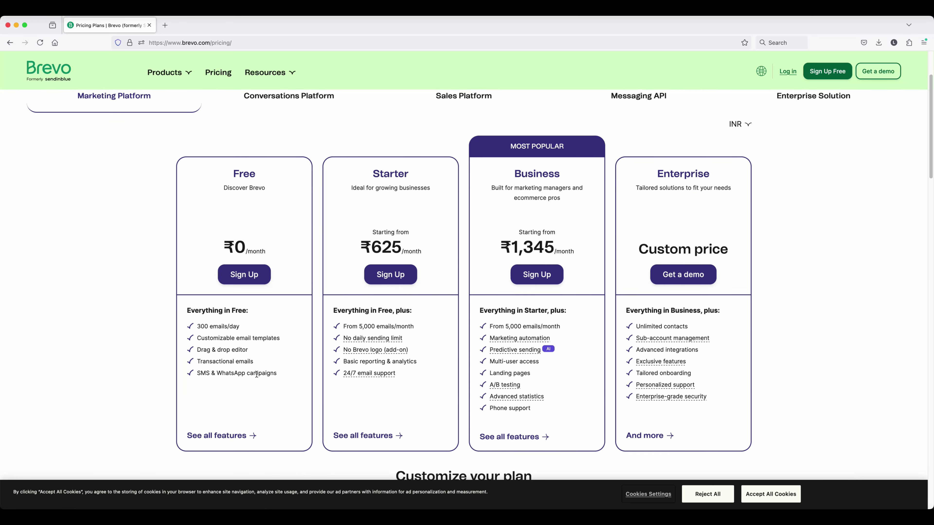
{"action": "scroll", "coordinate": [200, 349], "scroll_direction": "up", "scroll_amount": 1}
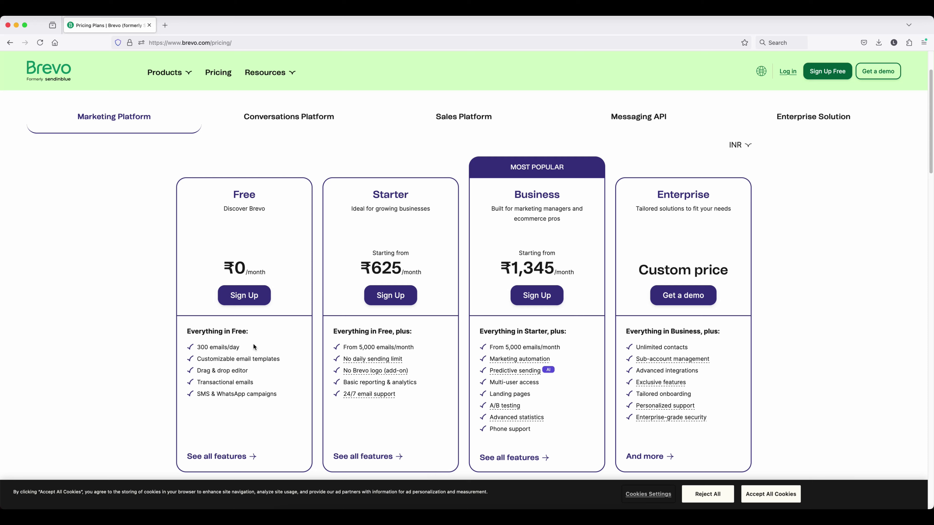
{"action": "left_click", "coordinate": [250, 296]}
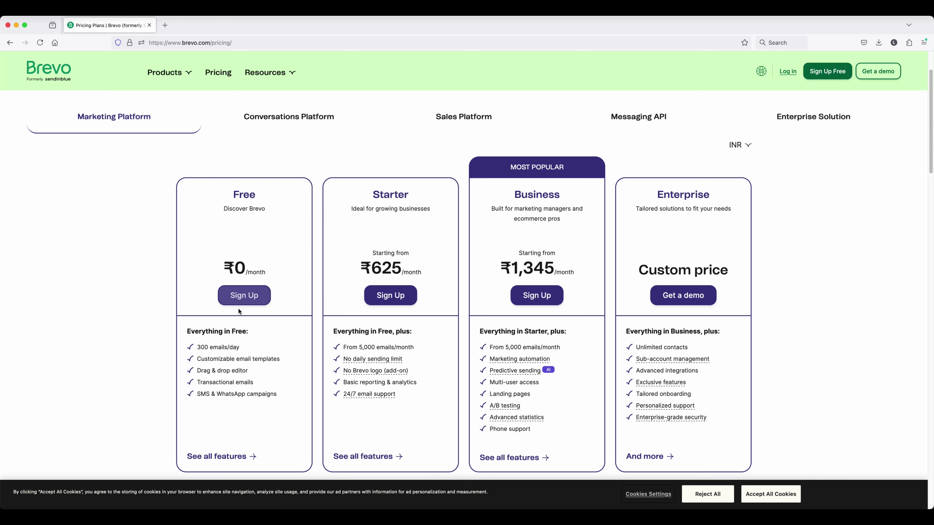
{"action": "left_click", "coordinate": [242, 297]}
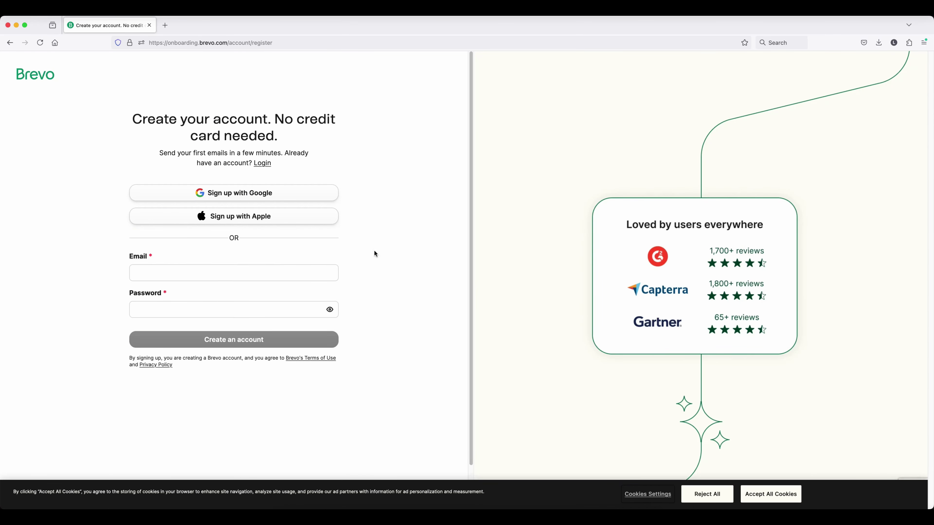
- Sign up with Google, choosing an existing Google account and approving access for Brevo
{"action": "left_click", "coordinate": [235, 198]}
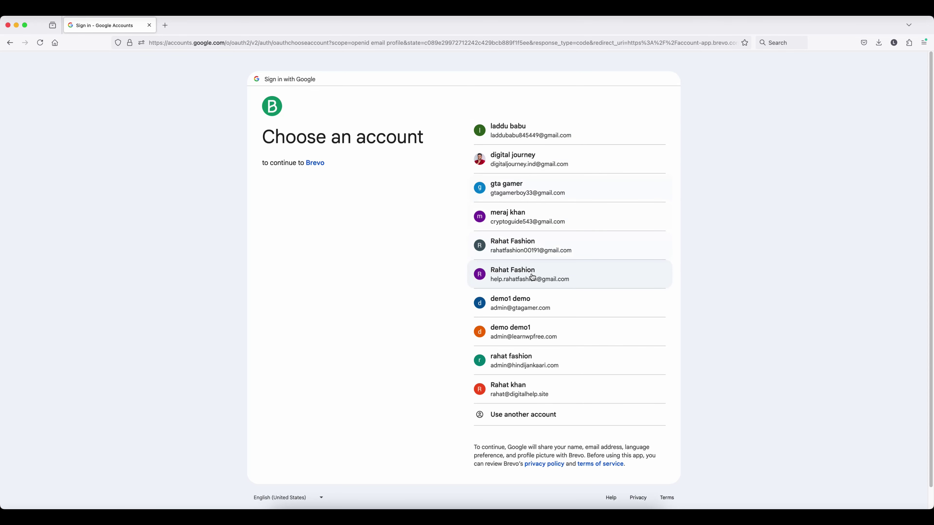
{"action": "left_click", "coordinate": [530, 130]}
{"action": "left_click", "coordinate": [574, 328]}
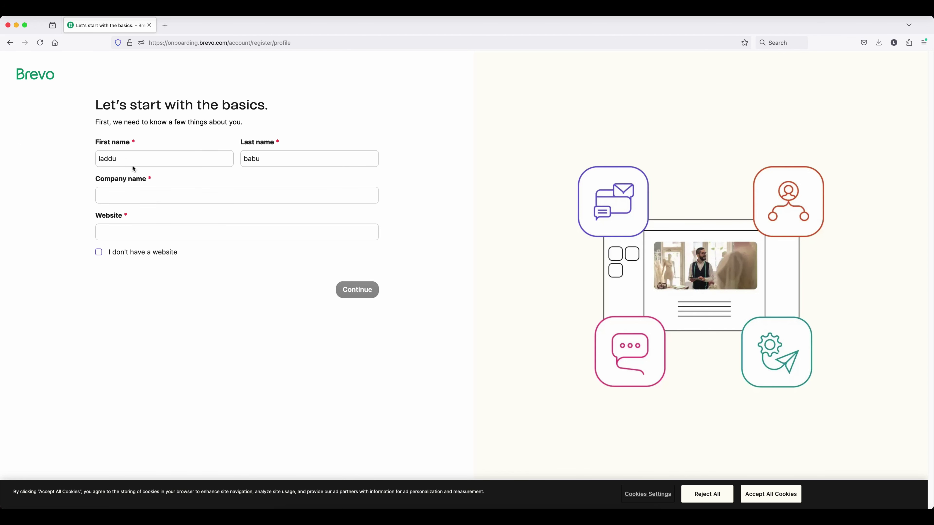
- Enter the company name wp work, indicate that there is no website, and continue the registration
{"action": "left_click", "coordinate": [141, 195]}
{"action": "type", "text": "wp work"}
{"action": "left_click", "coordinate": [135, 234]}
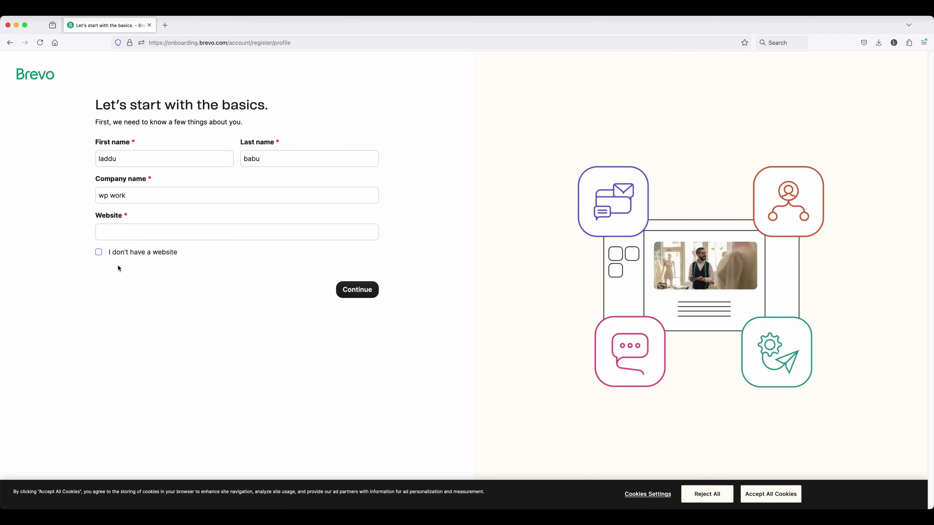
{"action": "left_click", "coordinate": [98, 253]}
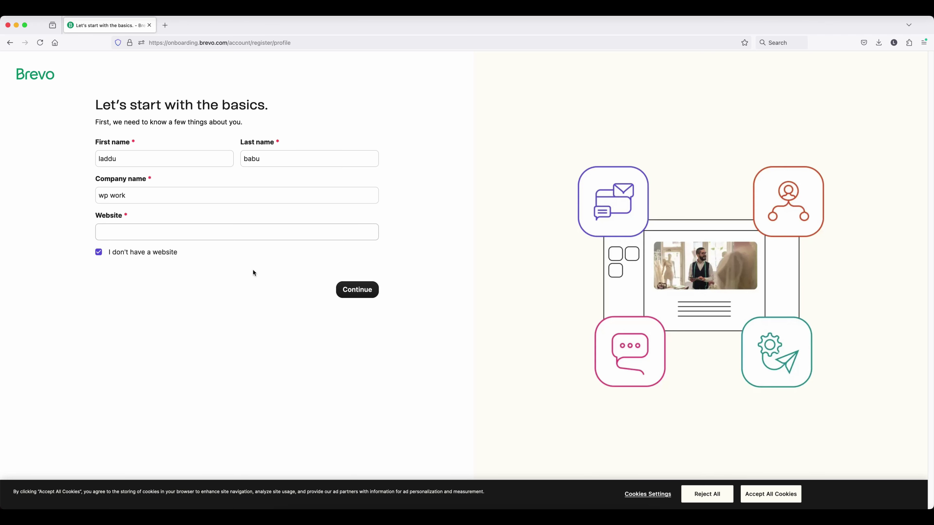
{"action": "left_click", "coordinate": [349, 295]}
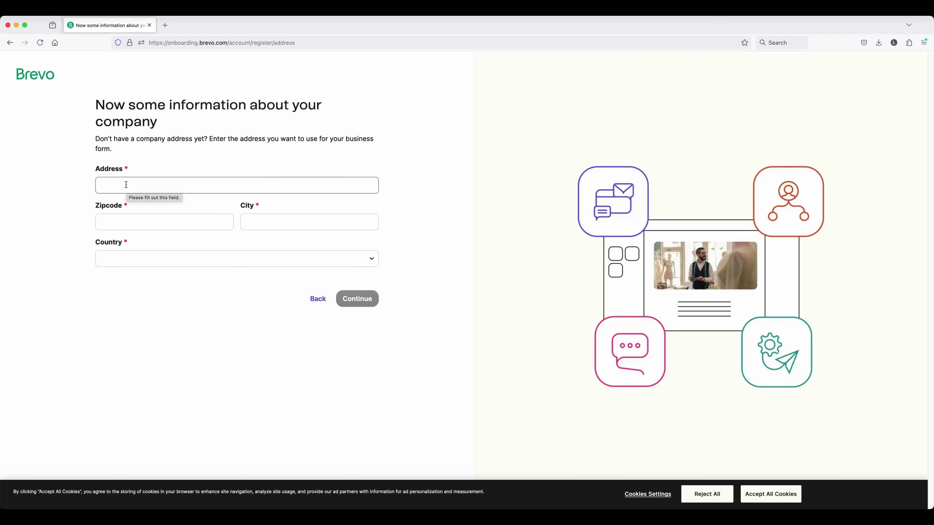
- Fill in the company's address, zipcode, city and country, and continue
{"action": "left_click", "coordinate": [181, 258]}
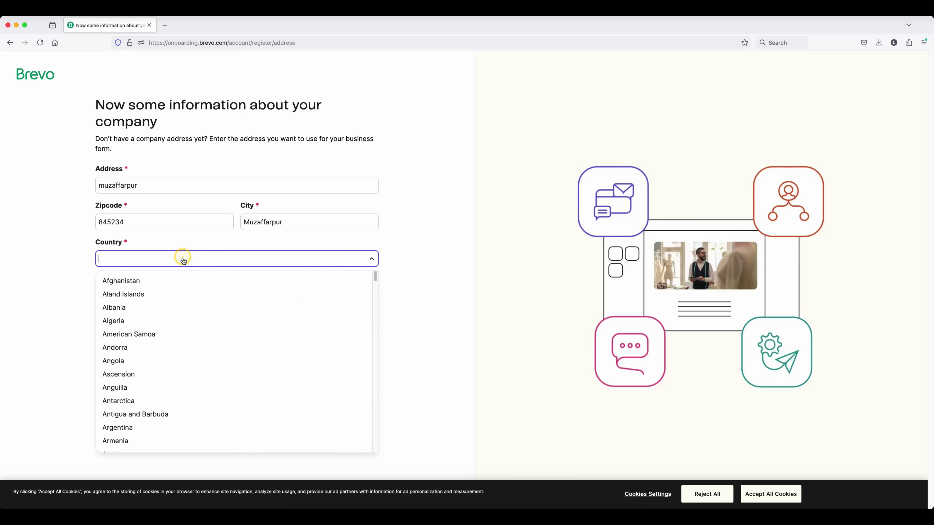
{"action": "left_click", "coordinate": [360, 302]}
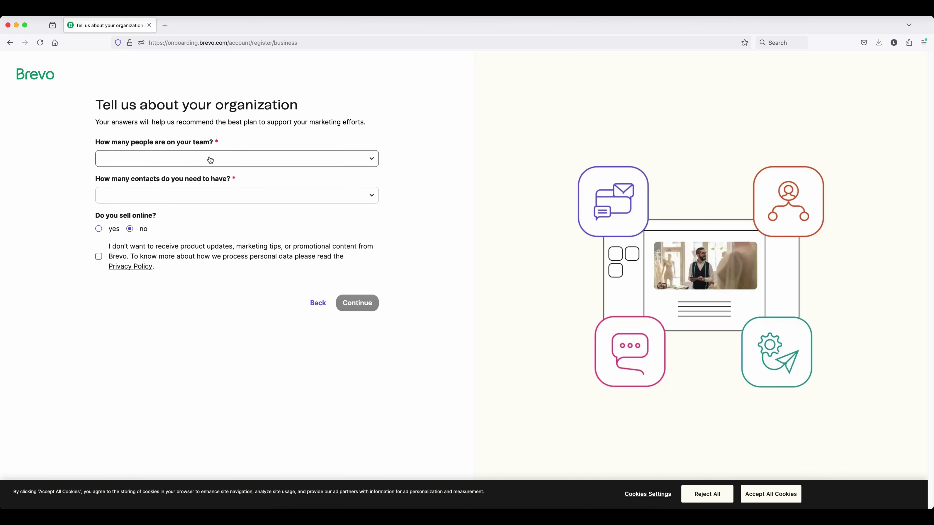
- Describe the organization as 0-1 employee, 1,500-100,000 contacts and selling online, opt out of promotional content, and continue
{"action": "left_click", "coordinate": [213, 158]}
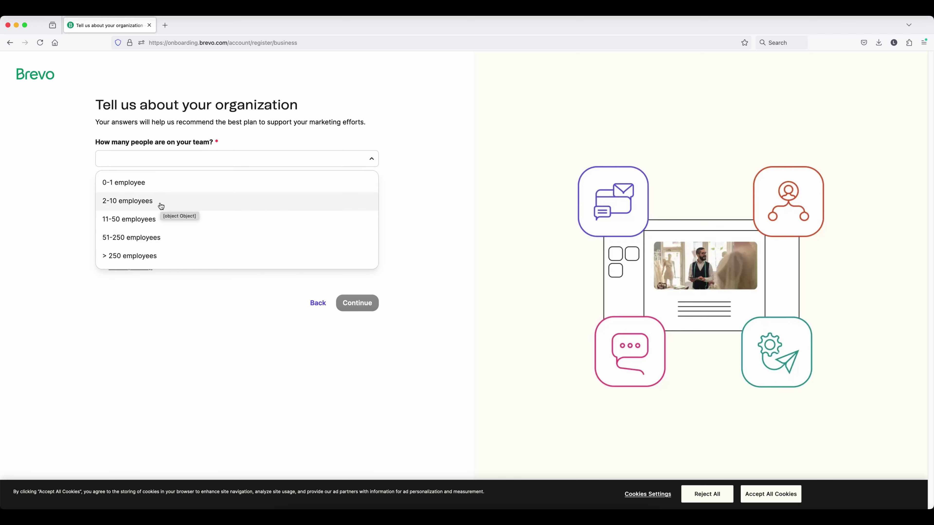
{"action": "left_click", "coordinate": [157, 187]}
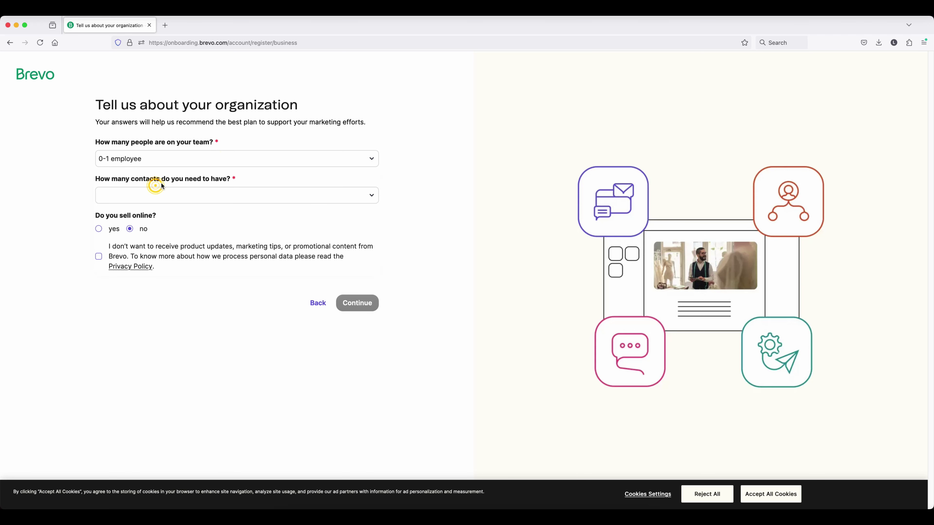
{"action": "left_click", "coordinate": [188, 197]}
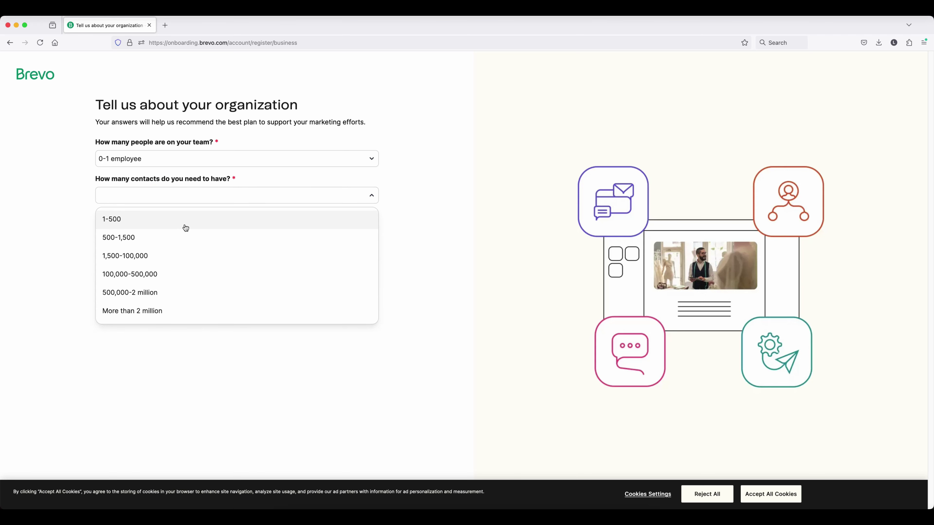
{"action": "left_click", "coordinate": [158, 259]}
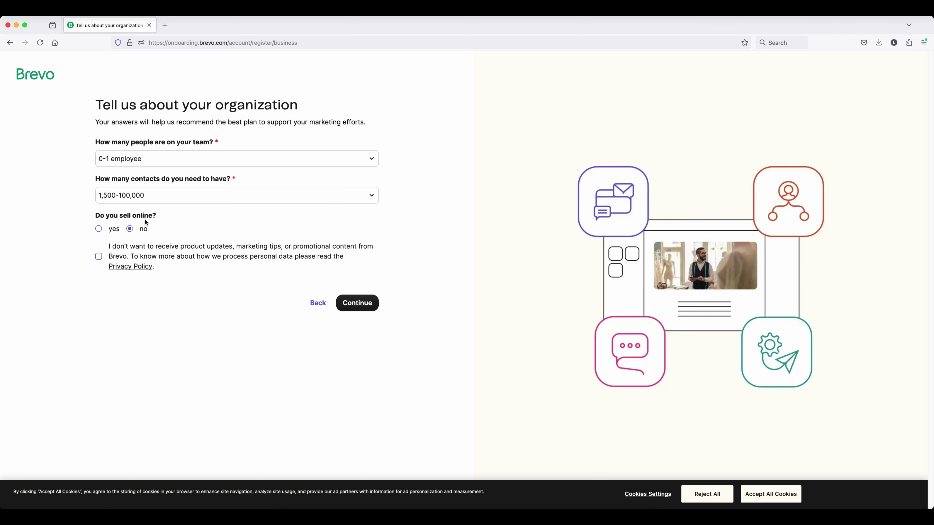
{"action": "left_click", "coordinate": [98, 230]}
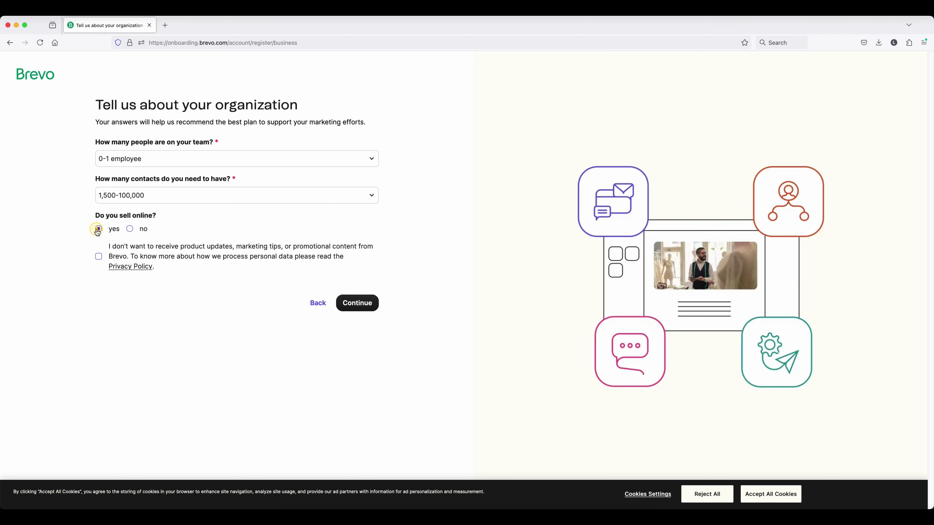
{"action": "left_click", "coordinate": [98, 256]}
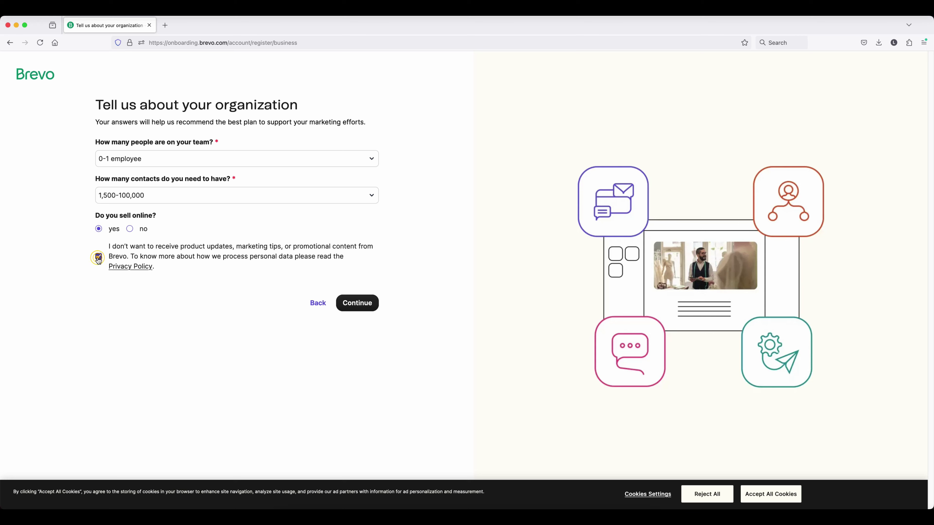
{"action": "left_click", "coordinate": [358, 303]}
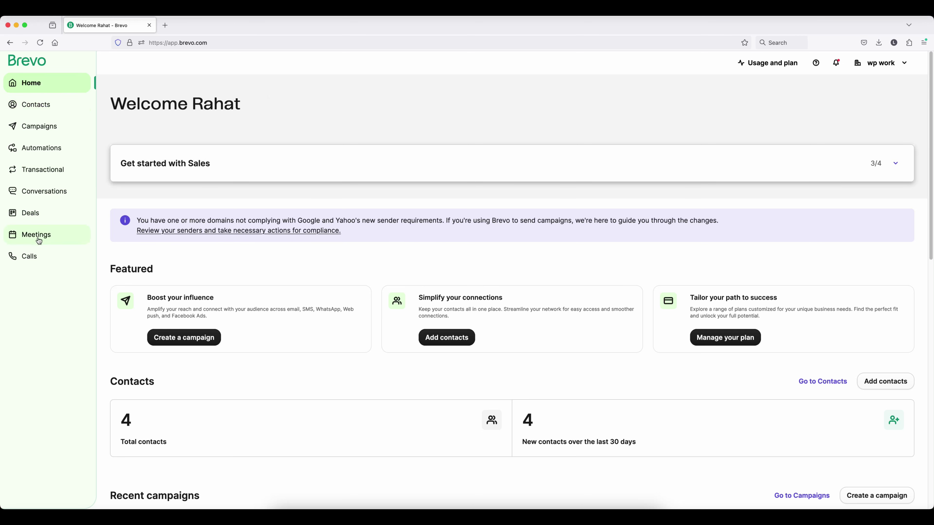
- Look over the contact database and the available options for importing contacts in bulk
{"action": "left_click", "coordinate": [33, 107]}
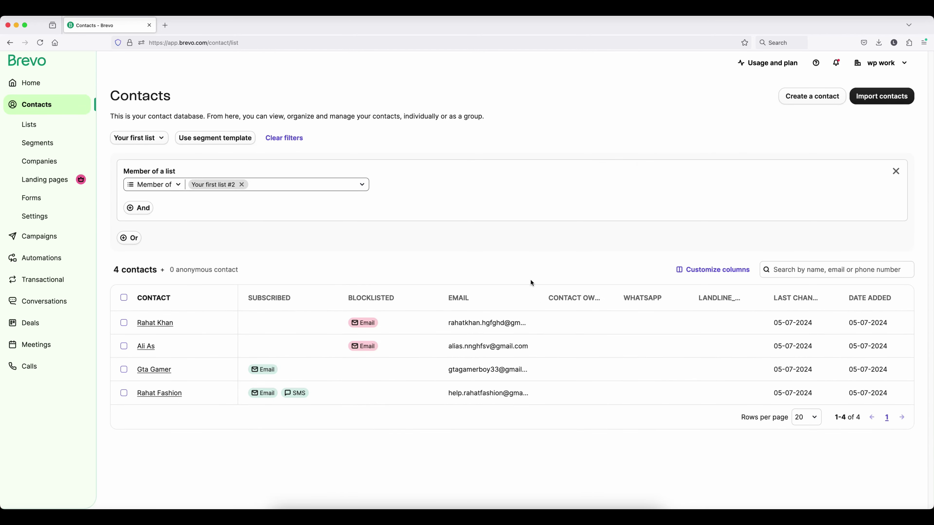
{"action": "left_click", "coordinate": [877, 103]}
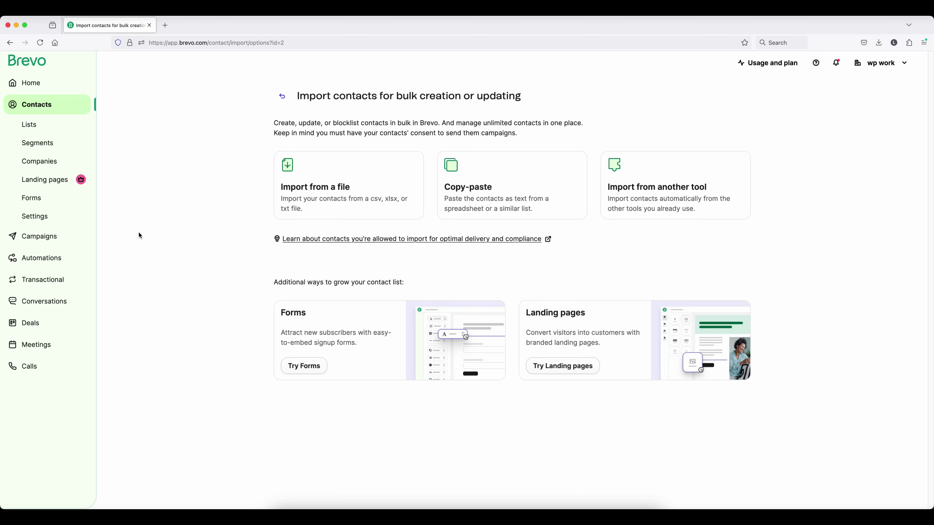
- Examine the campaigns dashboard and the report of the sent elais email campaign, and return to the email campaigns list
{"action": "left_click", "coordinate": [44, 239]}
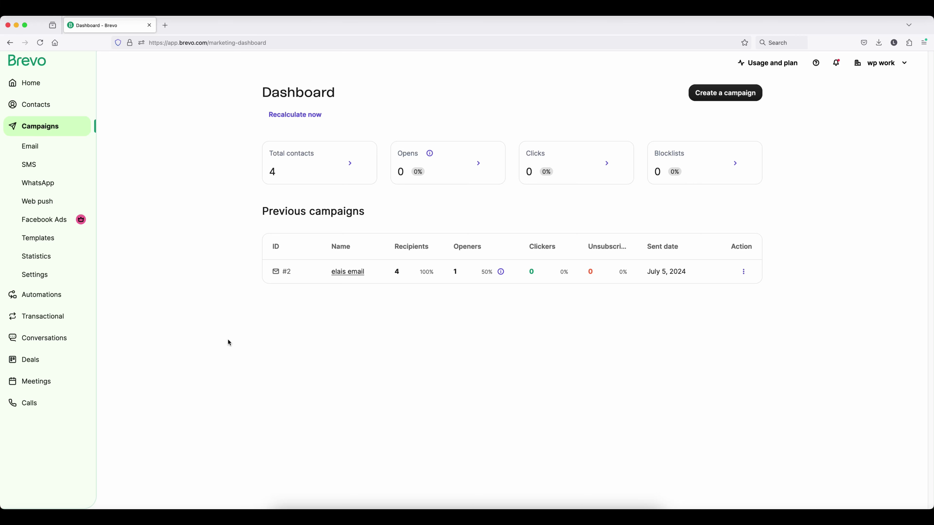
{"action": "left_click", "coordinate": [34, 147]}
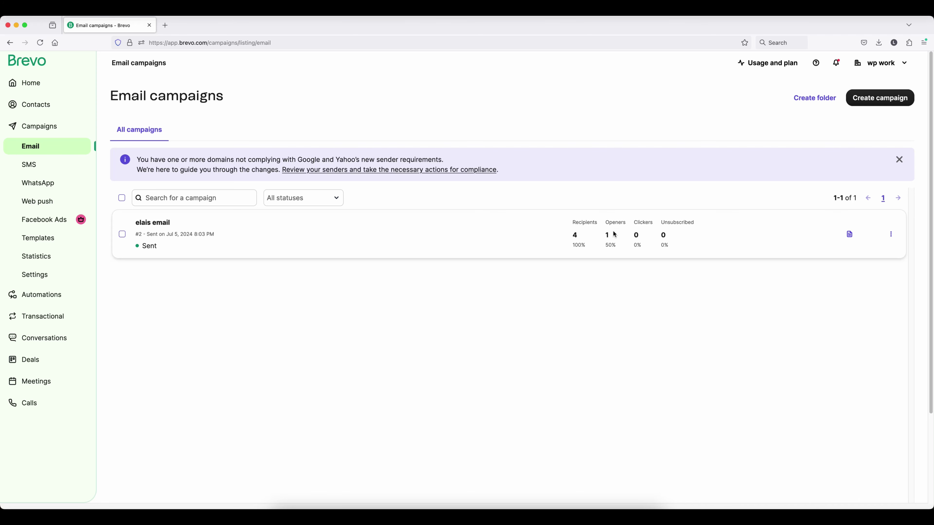
{"action": "left_click", "coordinate": [160, 228]}
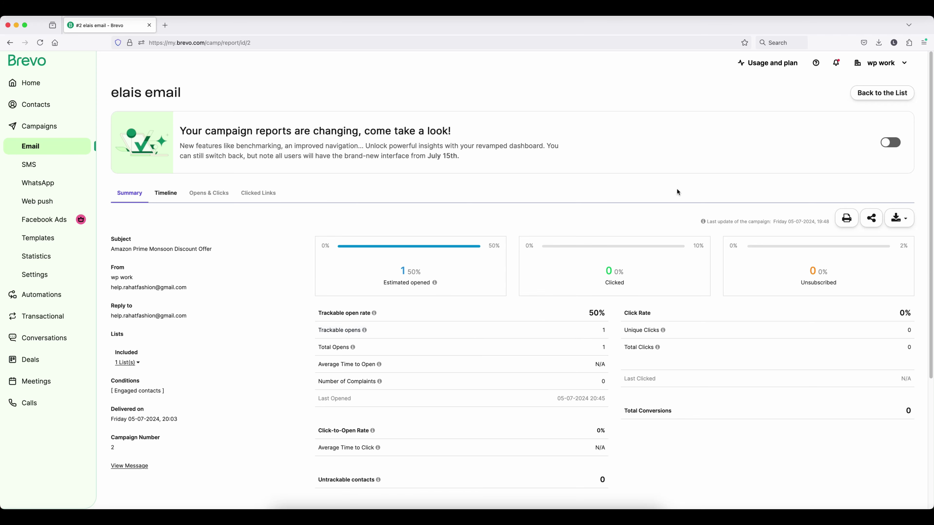
{"action": "left_click", "coordinate": [884, 96]}
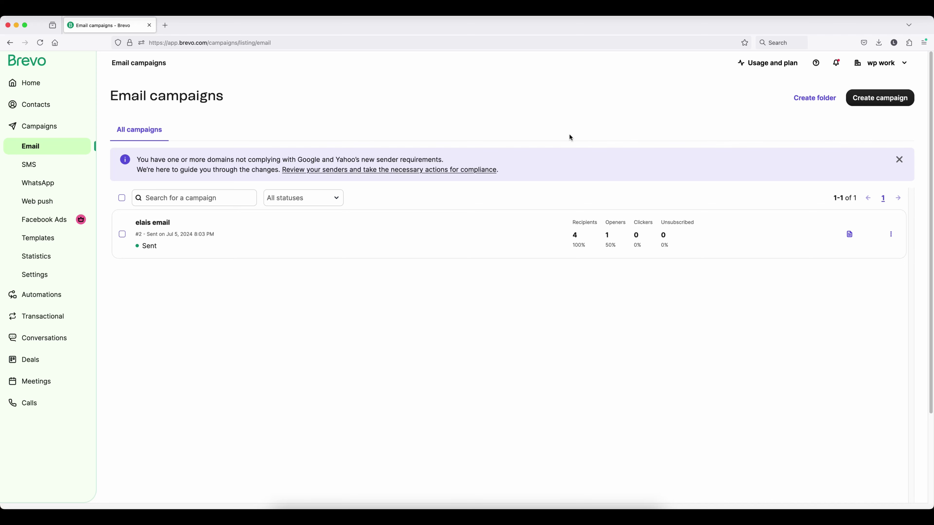
- Create a regular email campaign named test campaign
{"action": "left_click", "coordinate": [878, 99]}
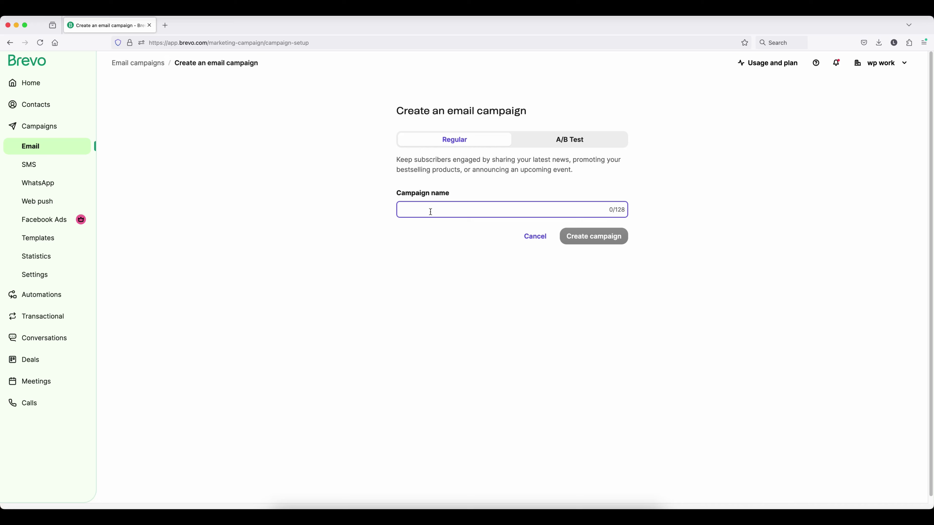
{"action": "type", "text": "test campaign"}
{"action": "left_click", "coordinate": [613, 239]}
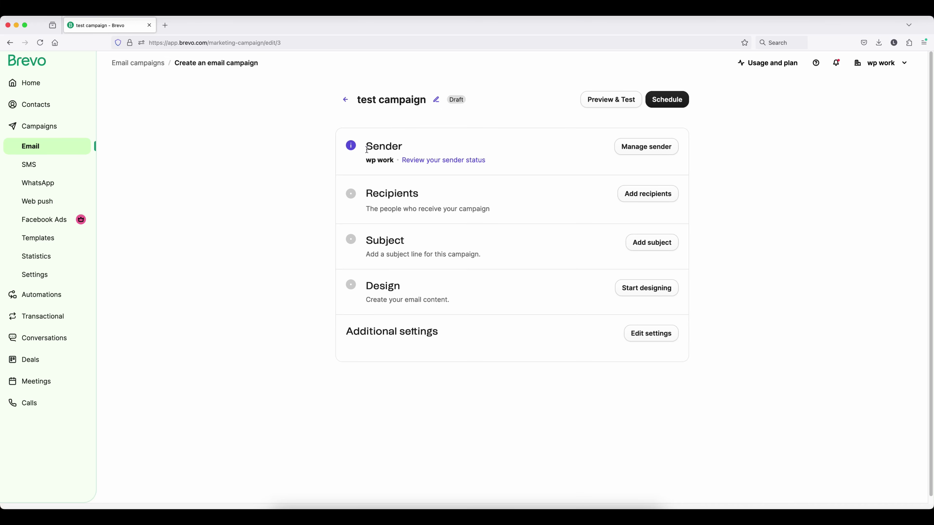
- Change the campaign's sender name to rahat fashion and save the sender details
{"action": "left_click", "coordinate": [646, 146]}
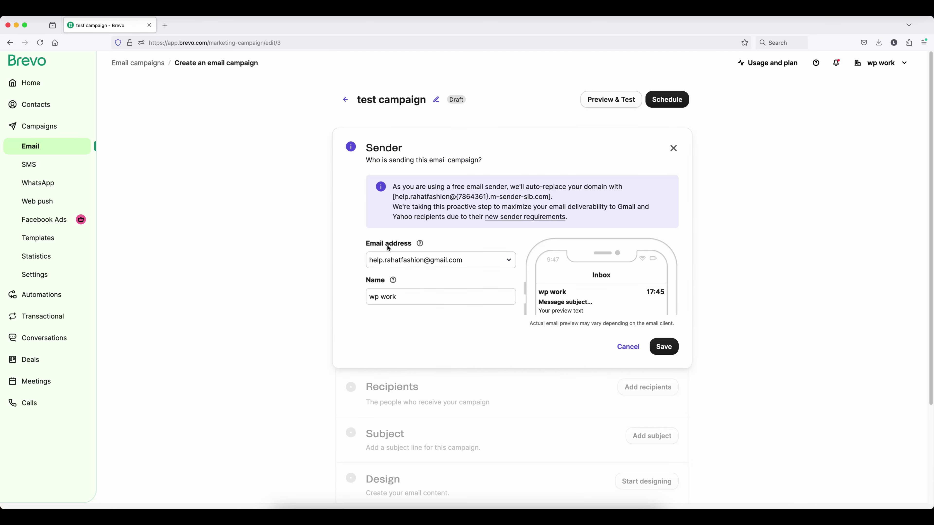
{"action": "left_click", "coordinate": [412, 293]}
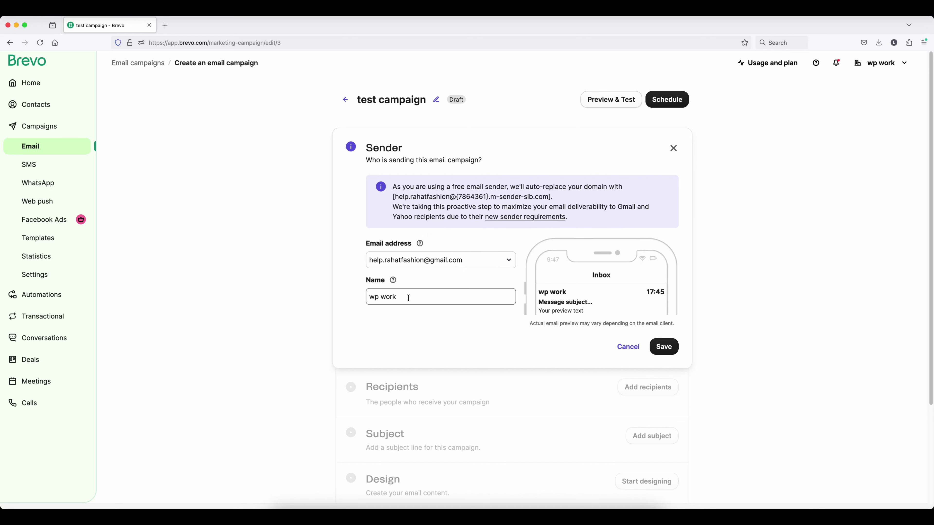
{"action": "triple_click", "coordinate": [408, 298]}
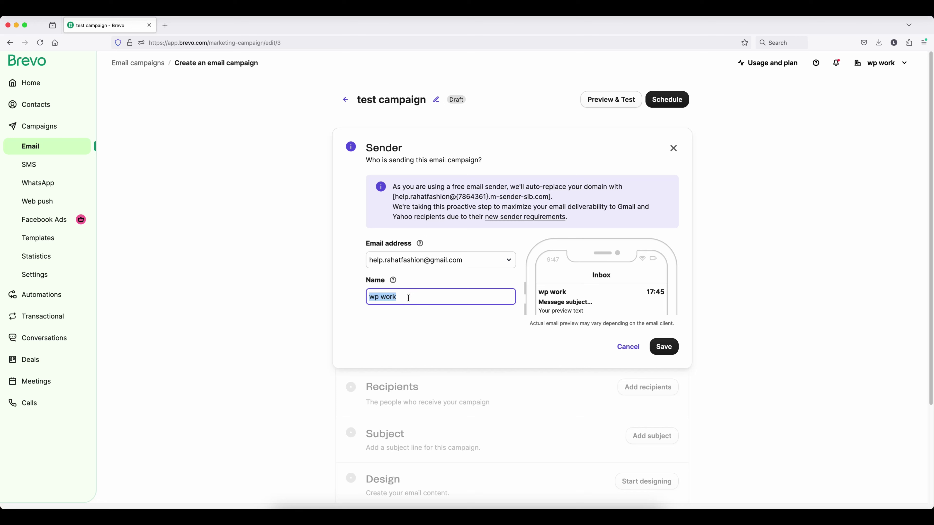
{"action": "type", "text": "rahat fashion"}
{"action": "left_click", "coordinate": [469, 327]}
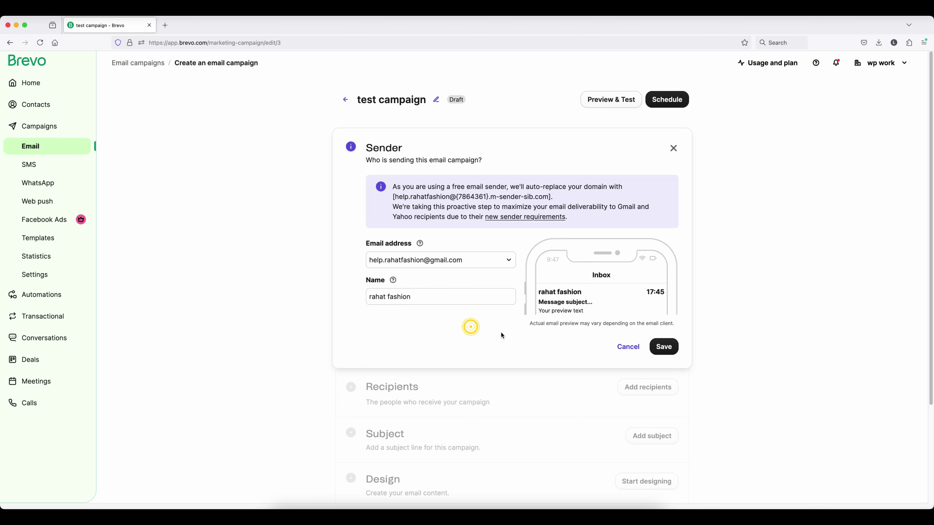
{"action": "left_click", "coordinate": [668, 351]}
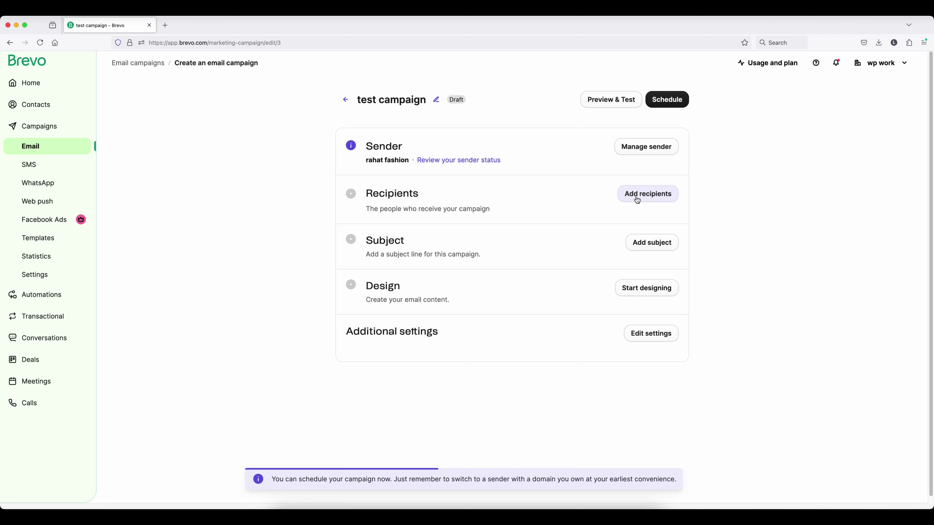
- Set the campaign's recipients to the contact list Your first list #2 and save the selection
{"action": "left_click", "coordinate": [637, 200]}
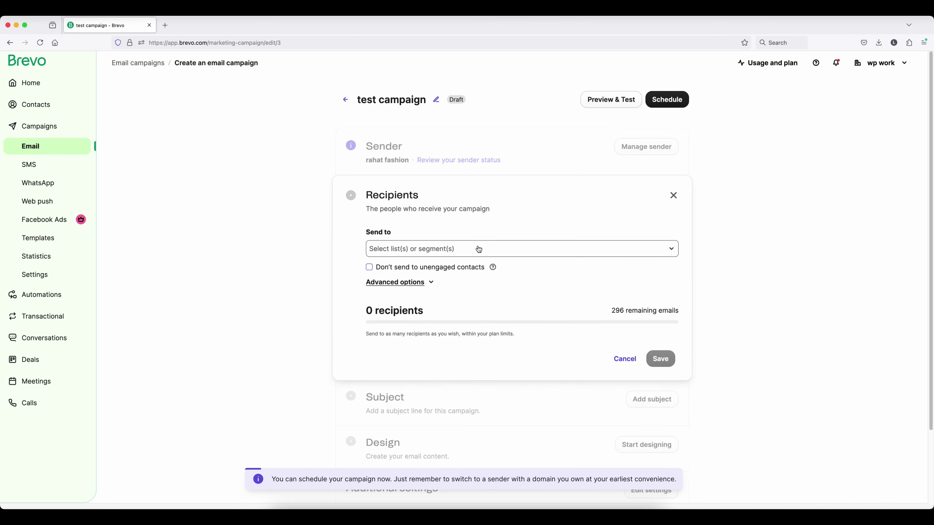
{"action": "left_click", "coordinate": [502, 252]}
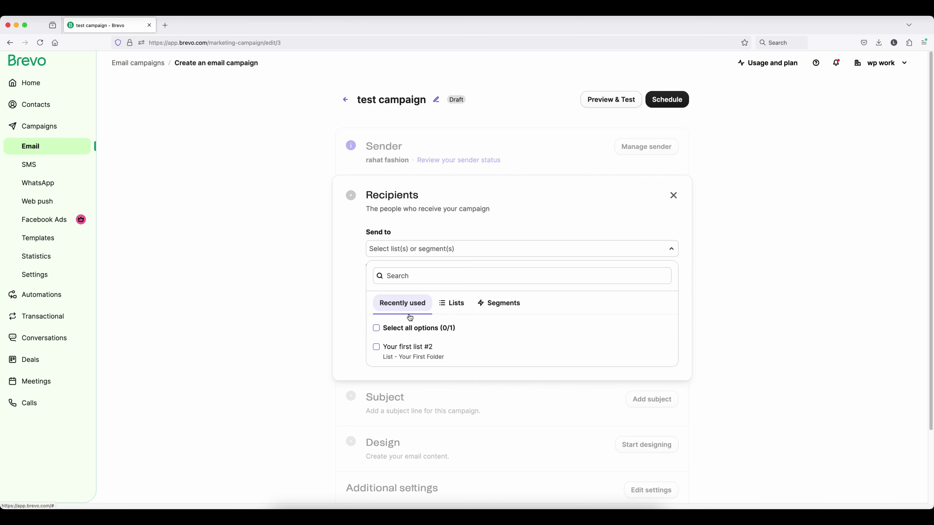
{"action": "left_click", "coordinate": [467, 353]}
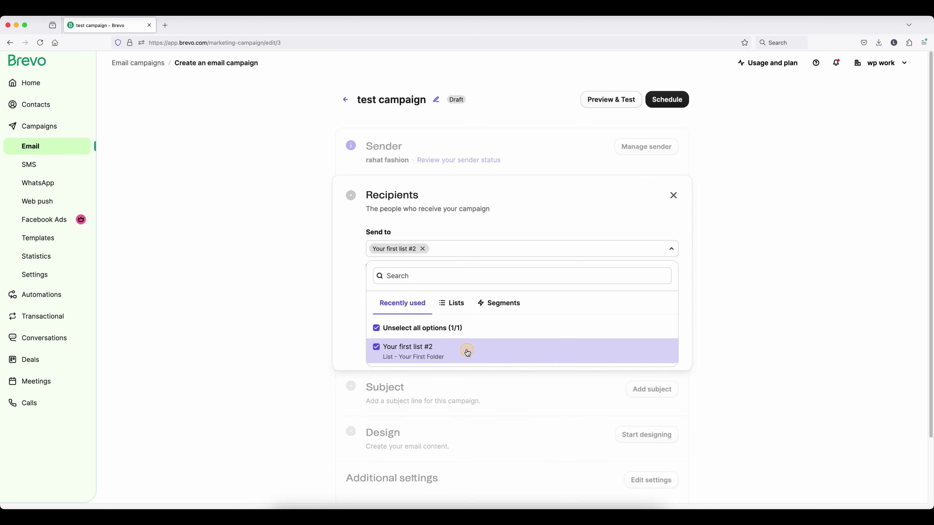
{"action": "left_click", "coordinate": [347, 268]}
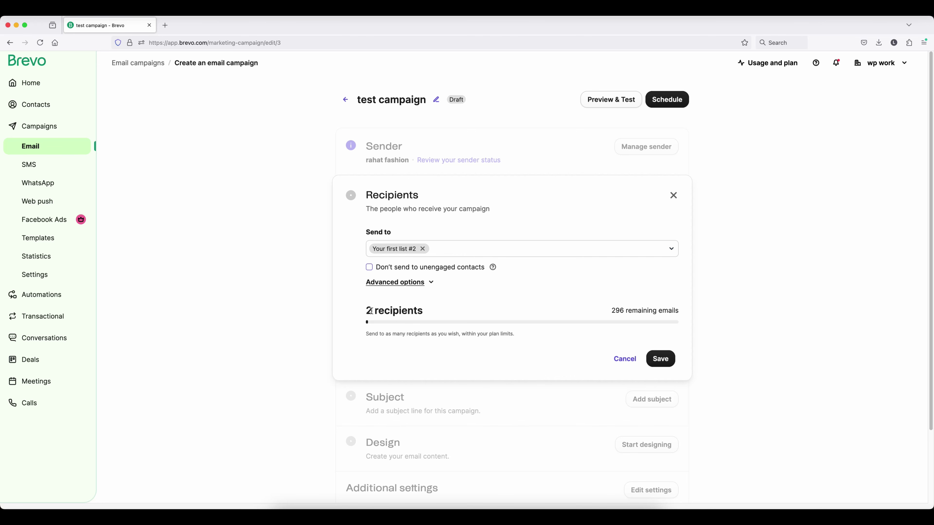
{"action": "scroll", "coordinate": [650, 323], "scroll_direction": "down", "scroll_amount": 1}
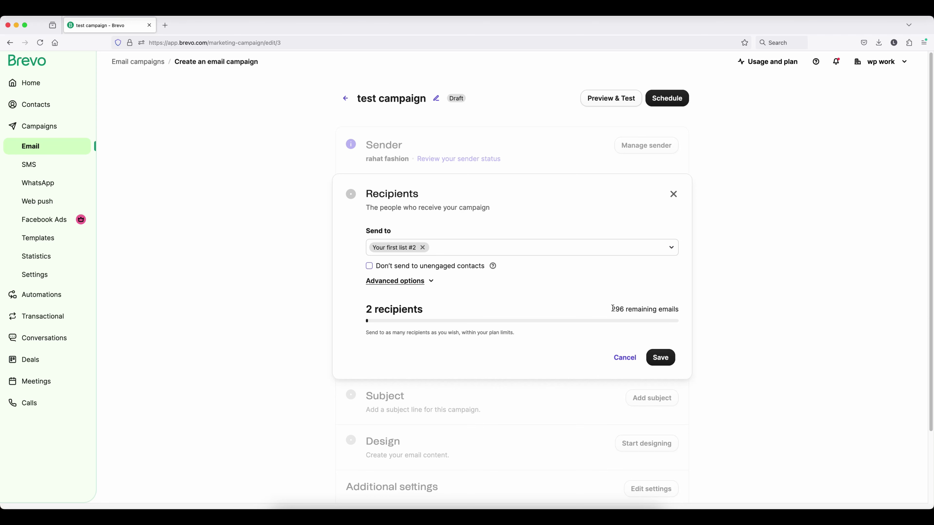
{"action": "left_click", "coordinate": [664, 360]}
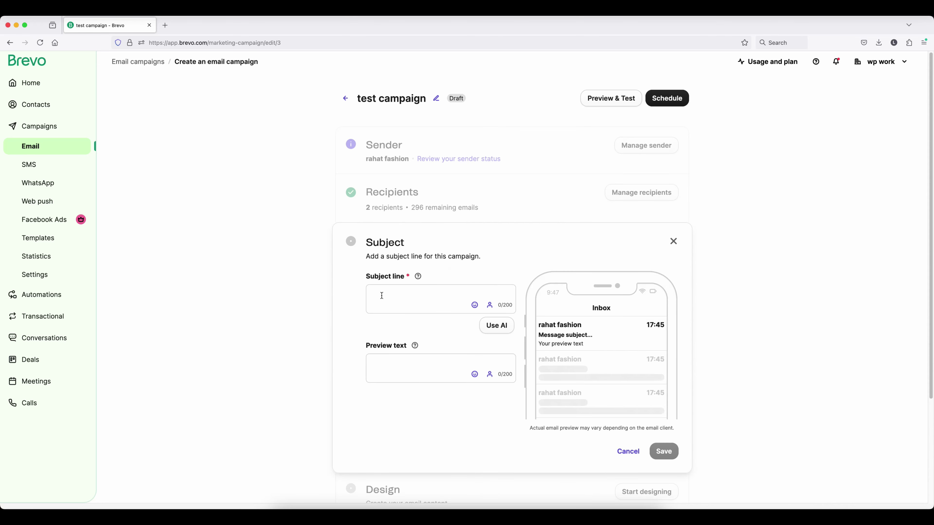
- Set the campaign's subject line to Amazon Membership Monsoon Offer and save it
{"action": "left_click", "coordinate": [383, 293]}
{"action": "left_click", "coordinate": [401, 295]}
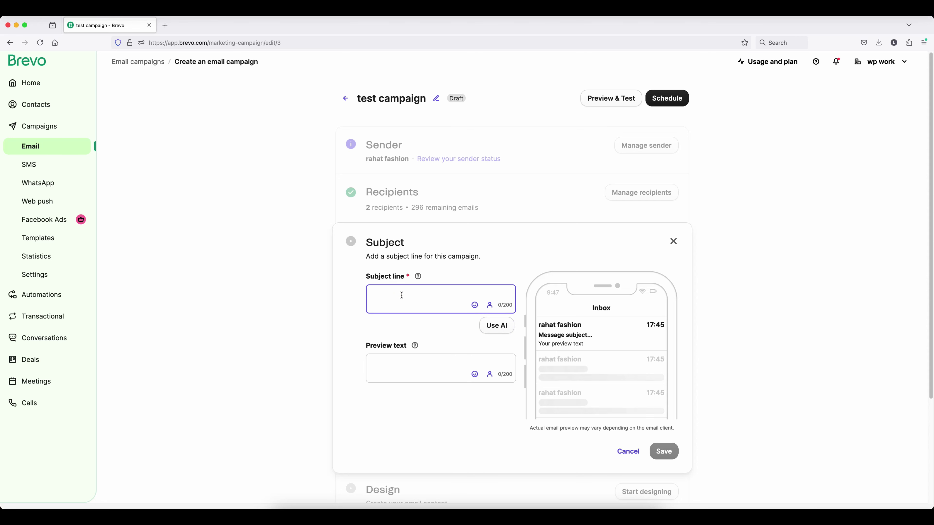
{"action": "type", "text": "Amazon Membership Monsoon Offer"}
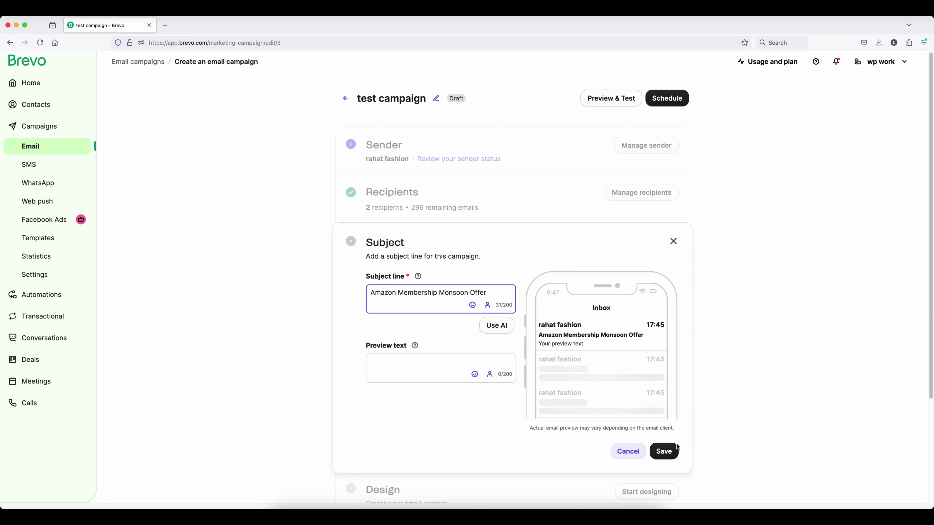
{"action": "left_click", "coordinate": [665, 452]}
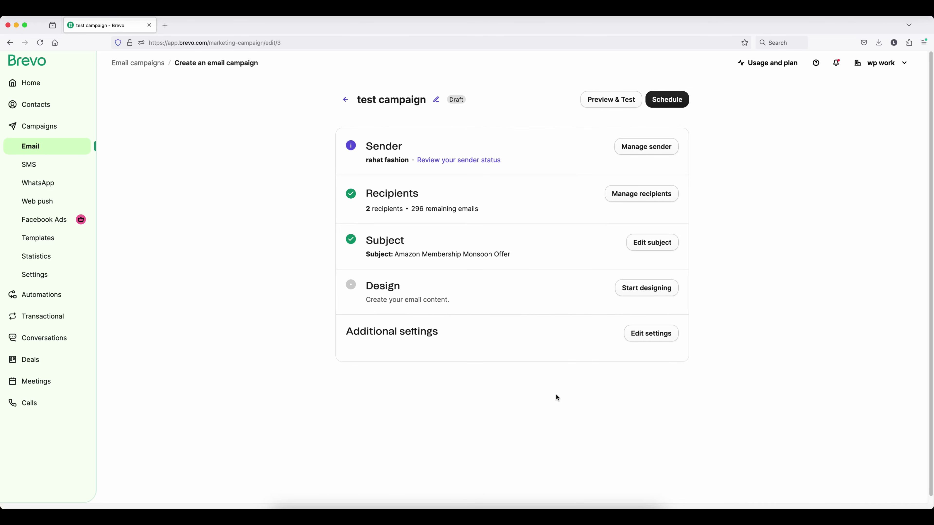
- Design the email with the Product Highlights #2 template from the gallery, review its content, and save the design
{"action": "left_click", "coordinate": [636, 288]}
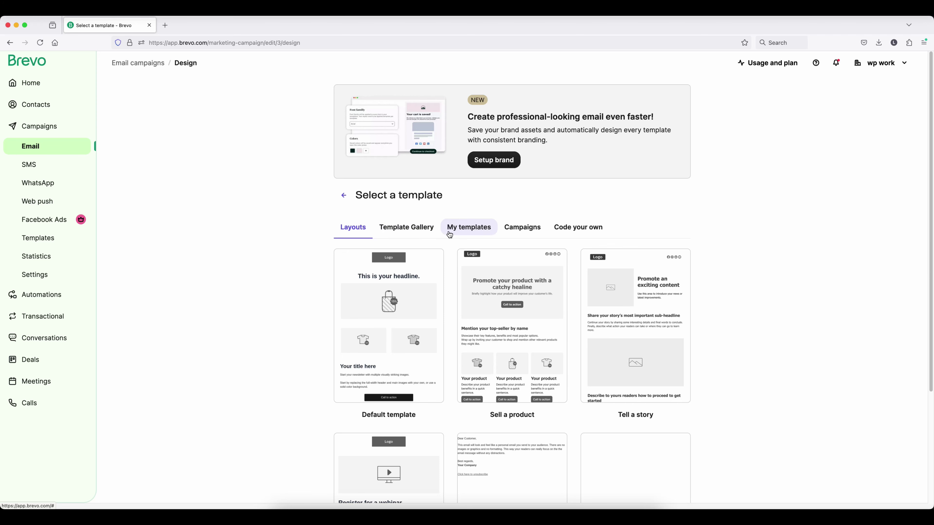
{"action": "left_click", "coordinate": [399, 232]}
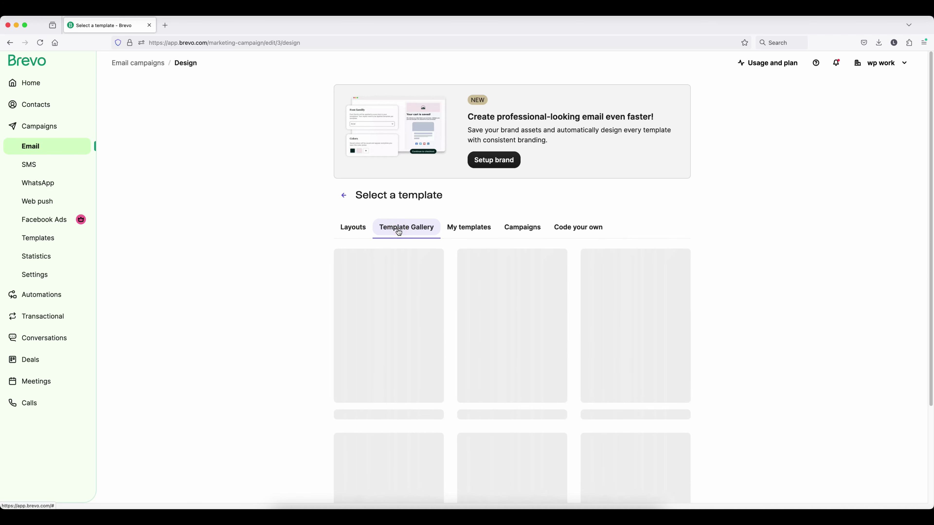
{"action": "mouse_move", "coordinate": [507, 334]}
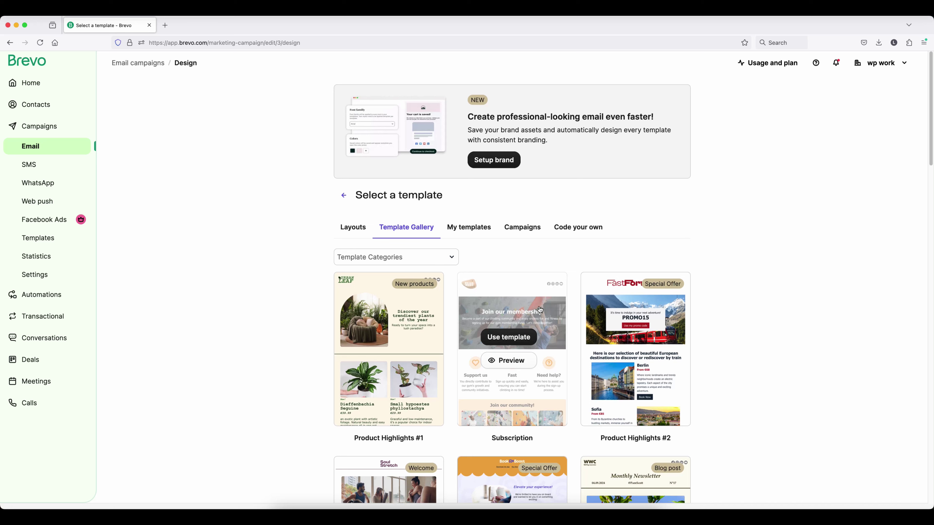
{"action": "mouse_move", "coordinate": [635, 377]}
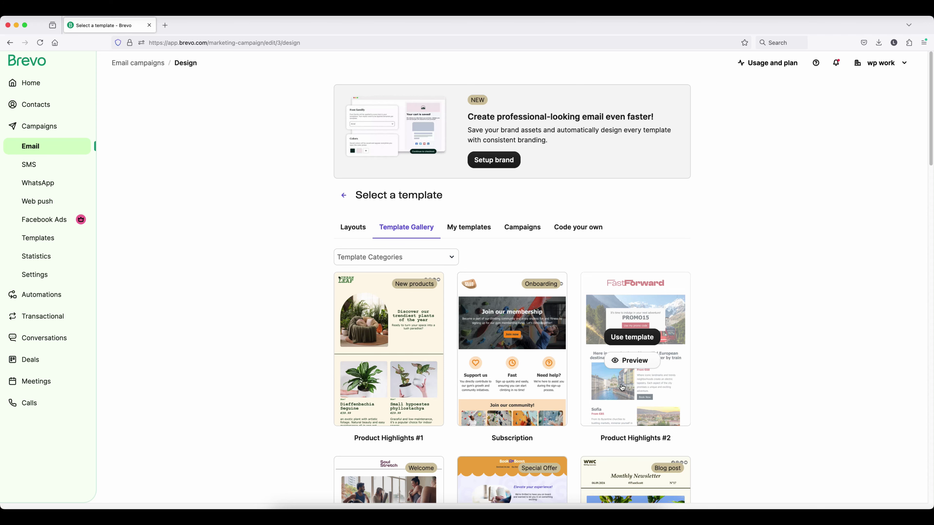
{"action": "left_click", "coordinate": [632, 340]}
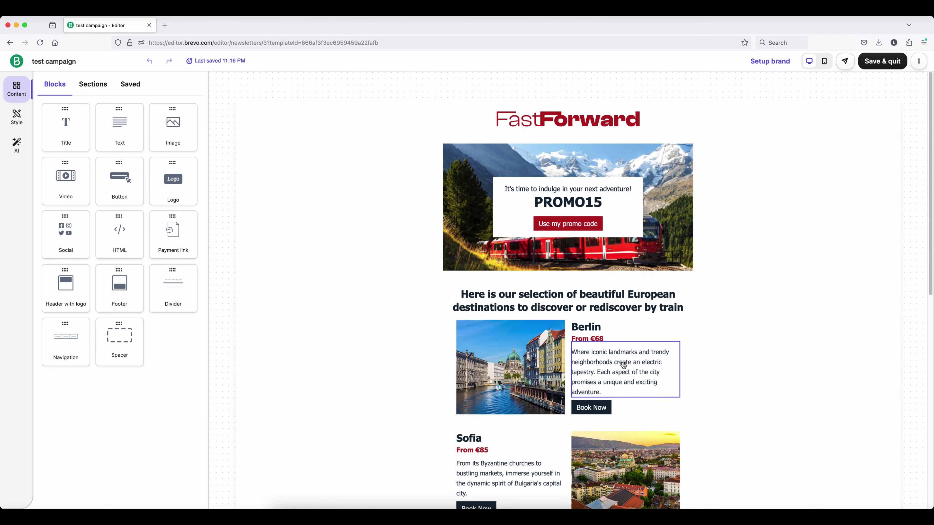
{"action": "scroll", "coordinate": [618, 360], "scroll_direction": "down", "scroll_amount": 5}
{"action": "scroll", "coordinate": [624, 365], "scroll_direction": "down", "scroll_amount": 7}
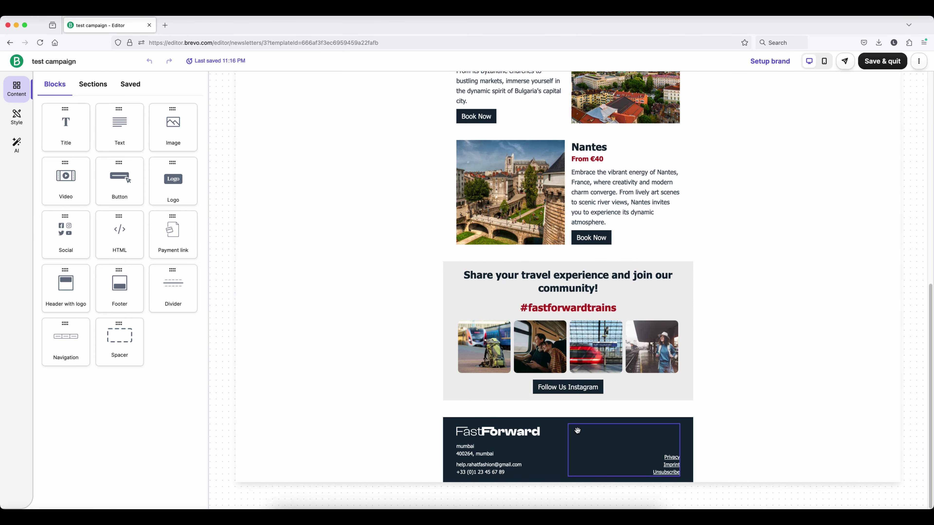
{"action": "scroll", "coordinate": [597, 411], "scroll_direction": "up", "scroll_amount": 12}
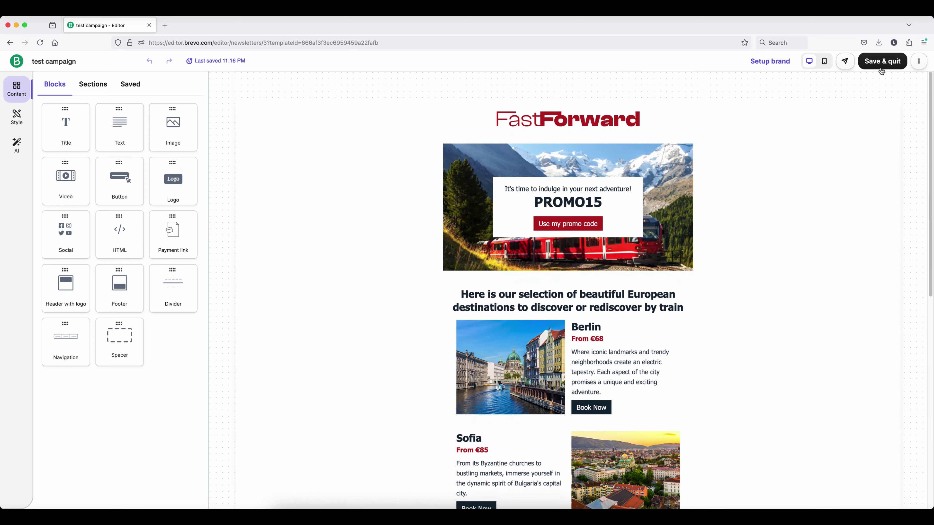
{"action": "left_click", "coordinate": [881, 63]}
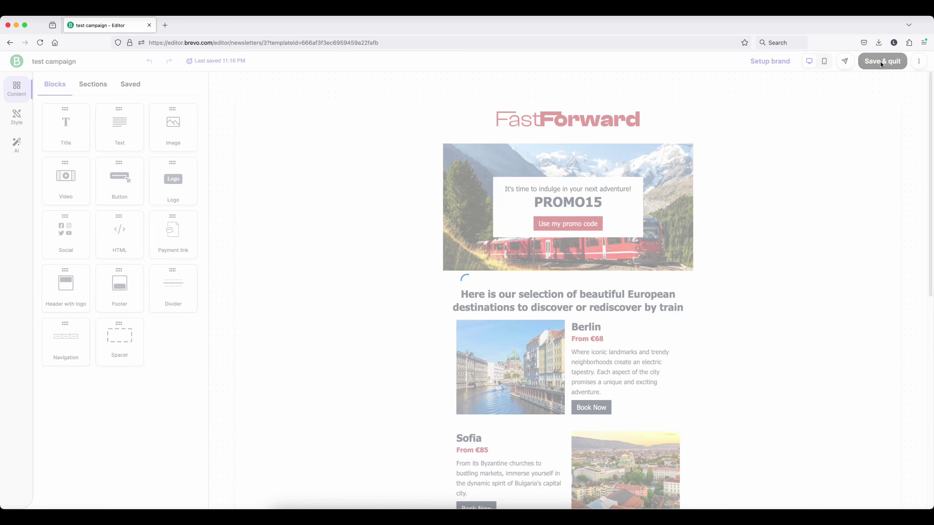
- Examine the campaign's additional settings, trying the 'Send To' personalization and different Reply-to address options, and save with every option switched off
{"action": "scroll", "coordinate": [599, 362], "scroll_direction": "down", "scroll_amount": 3}
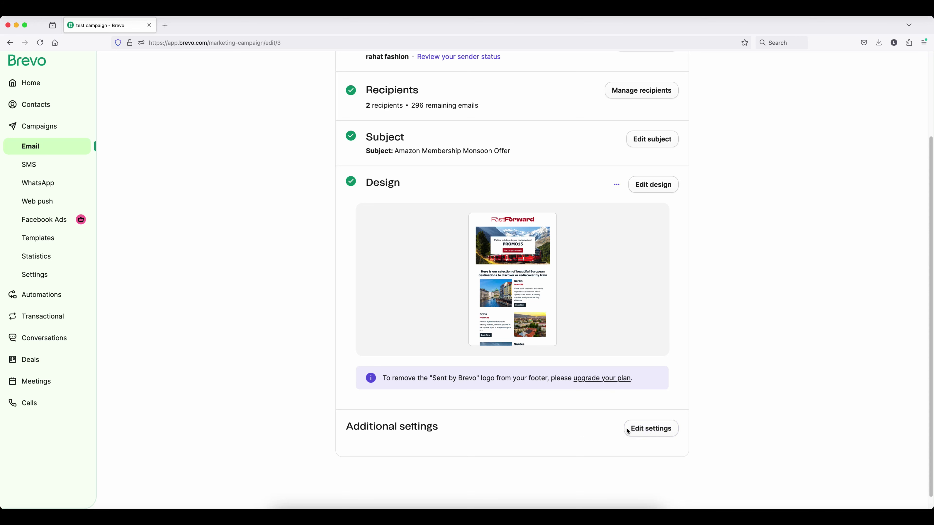
{"action": "left_click", "coordinate": [644, 429]}
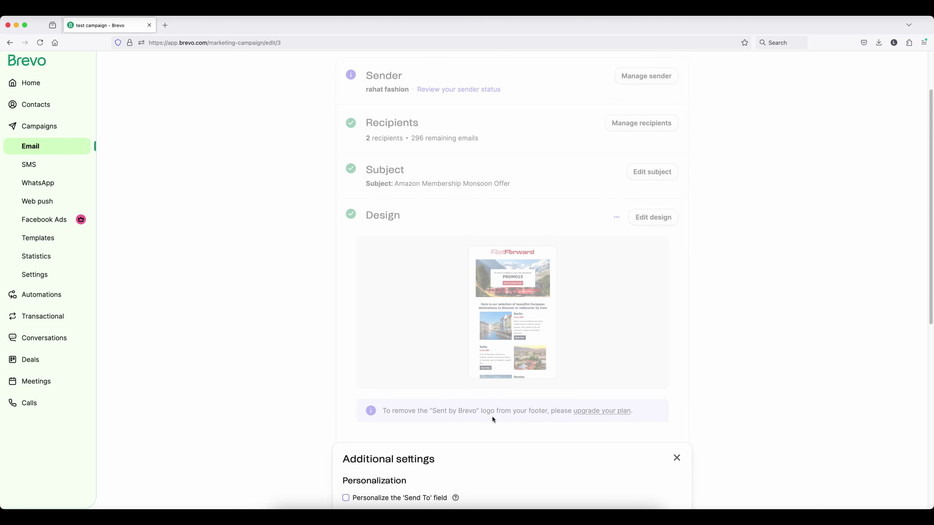
{"action": "scroll", "coordinate": [491, 415], "scroll_direction": "down", "scroll_amount": 4}
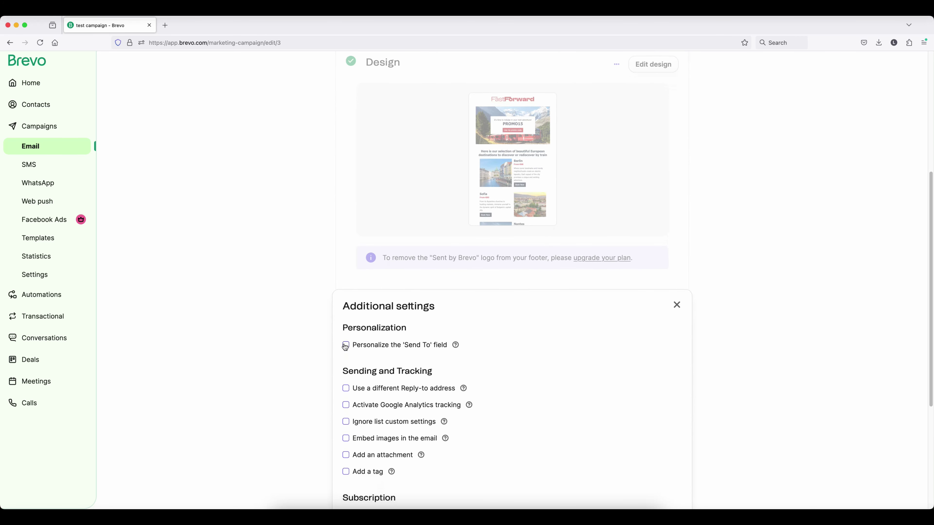
{"action": "left_click", "coordinate": [346, 346]}
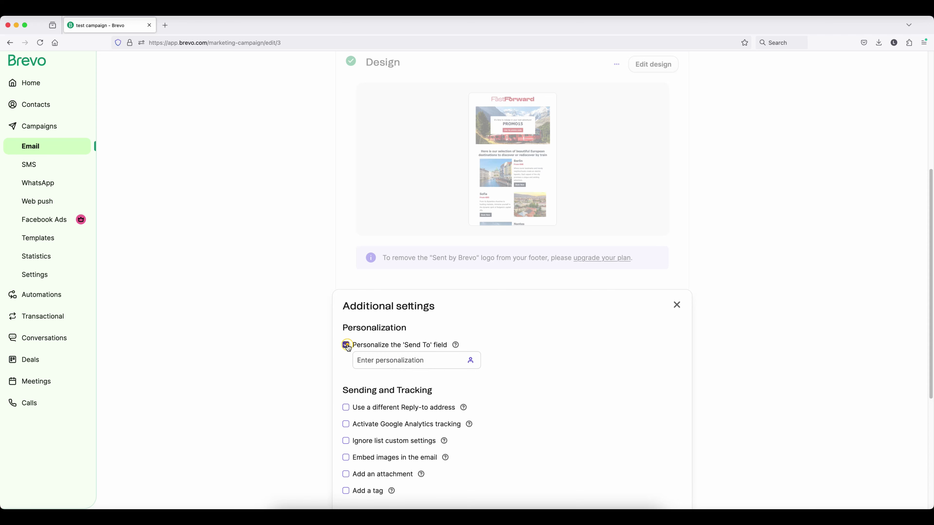
{"action": "left_click", "coordinate": [396, 361]}
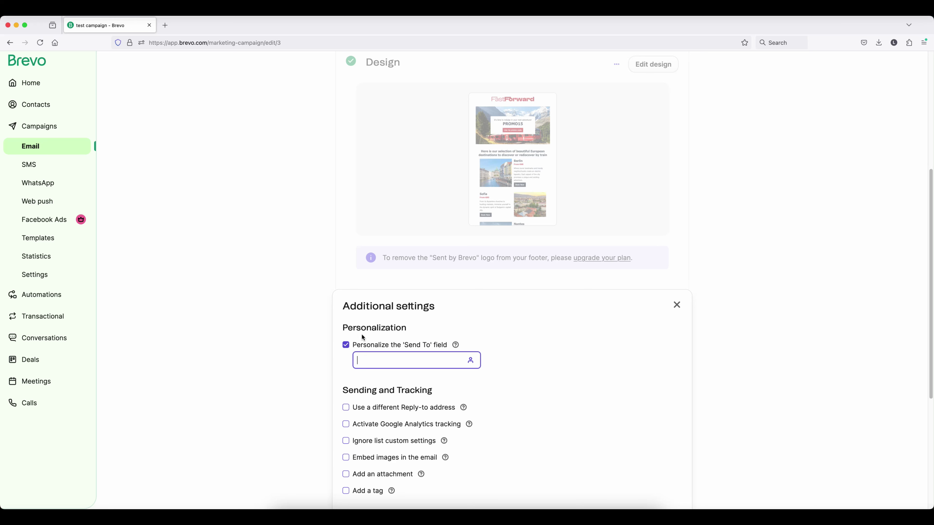
{"action": "left_click", "coordinate": [346, 346]}
{"action": "scroll", "coordinate": [353, 334], "scroll_direction": "down", "scroll_amount": 3}
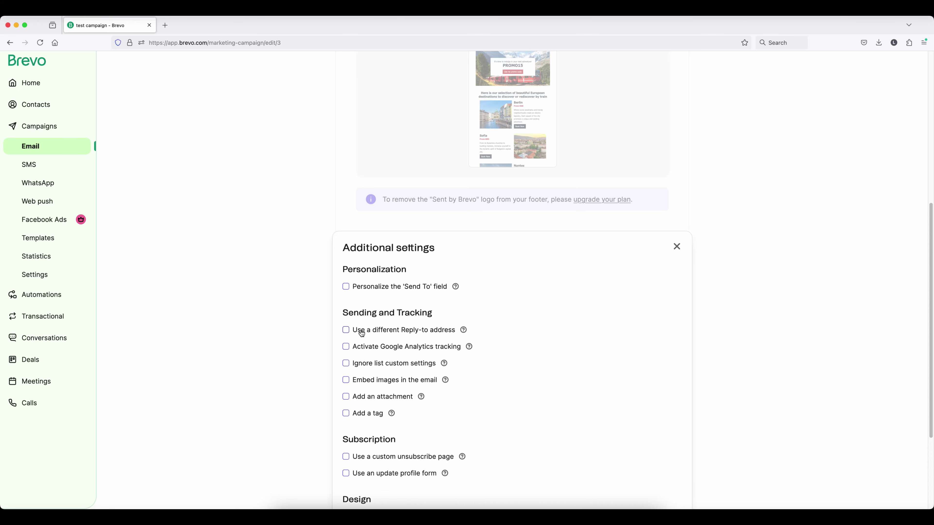
{"action": "left_click", "coordinate": [361, 332]}
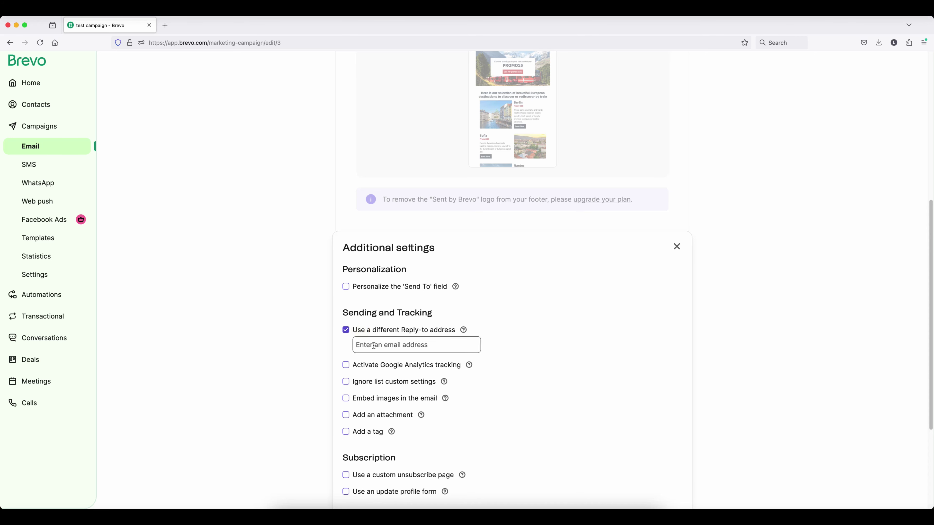
{"action": "left_click", "coordinate": [365, 330]}
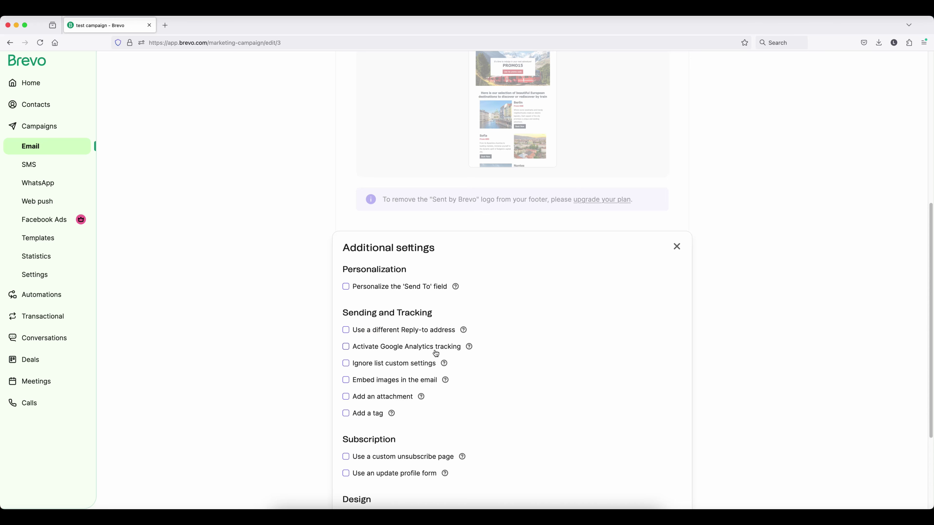
{"action": "scroll", "coordinate": [384, 374], "scroll_direction": "down", "scroll_amount": 3}
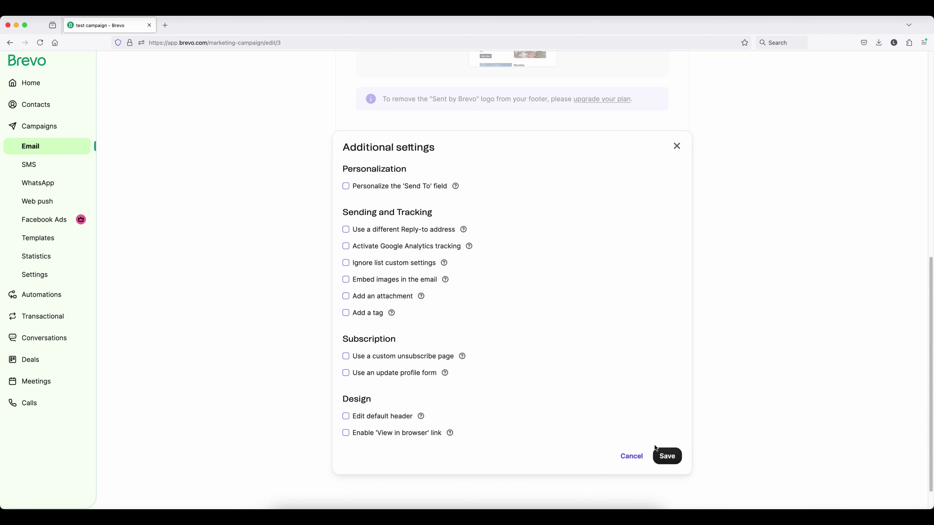
{"action": "scroll", "coordinate": [662, 447], "scroll_direction": "down", "scroll_amount": 1}
{"action": "left_click", "coordinate": [667, 452]}
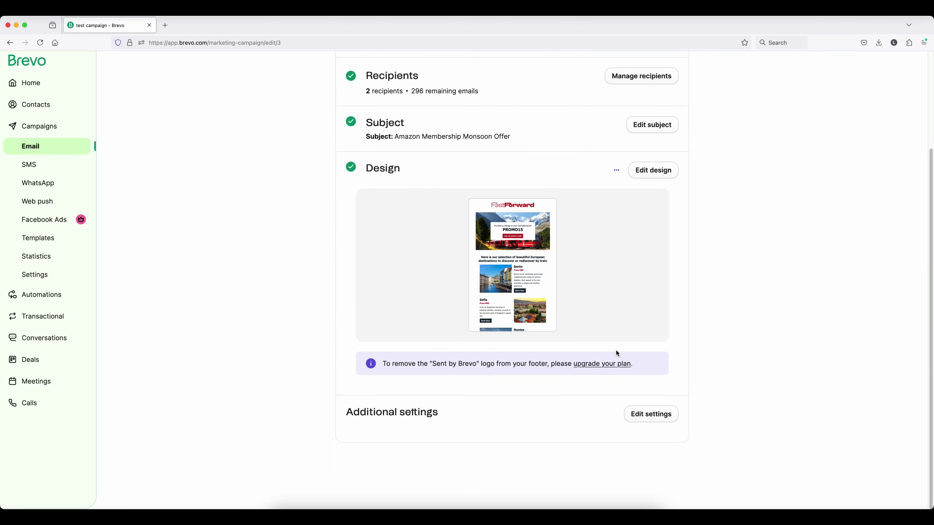
- Send the test campaign immediately and refresh the email campaigns list
{"action": "scroll", "coordinate": [614, 351], "scroll_direction": "up", "scroll_amount": 5}
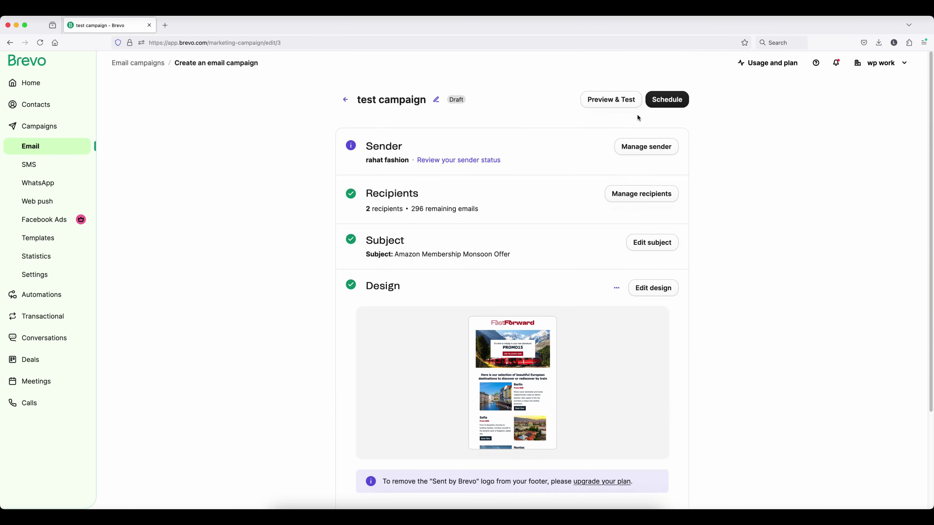
{"action": "left_click", "coordinate": [673, 103]}
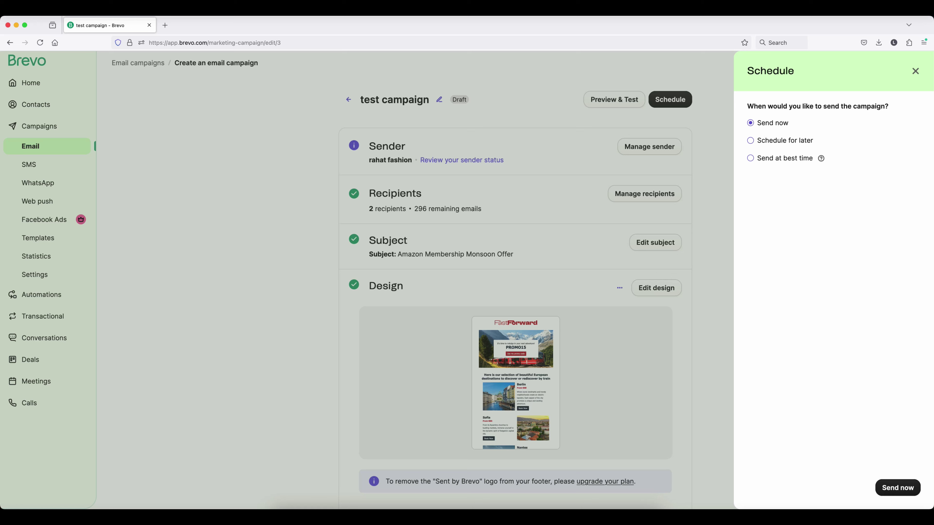
{"action": "left_click", "coordinate": [898, 488]}
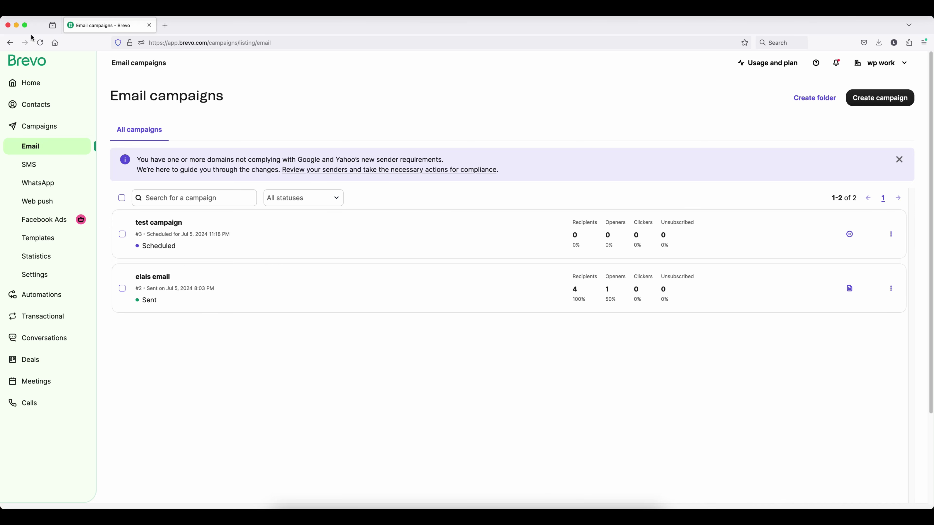
{"action": "left_click", "coordinate": [37, 41]}
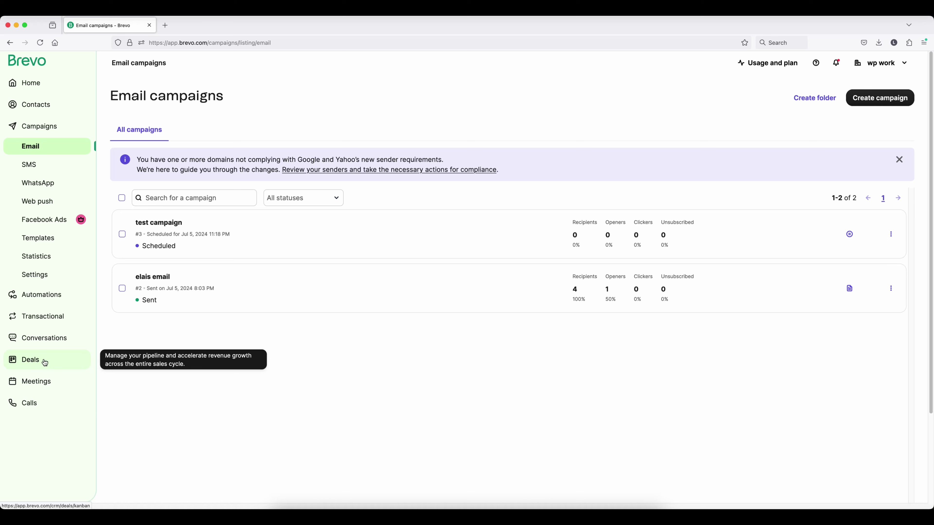
- Open the Calls section to view the phone service offer
{"action": "left_click", "coordinate": [47, 404]}
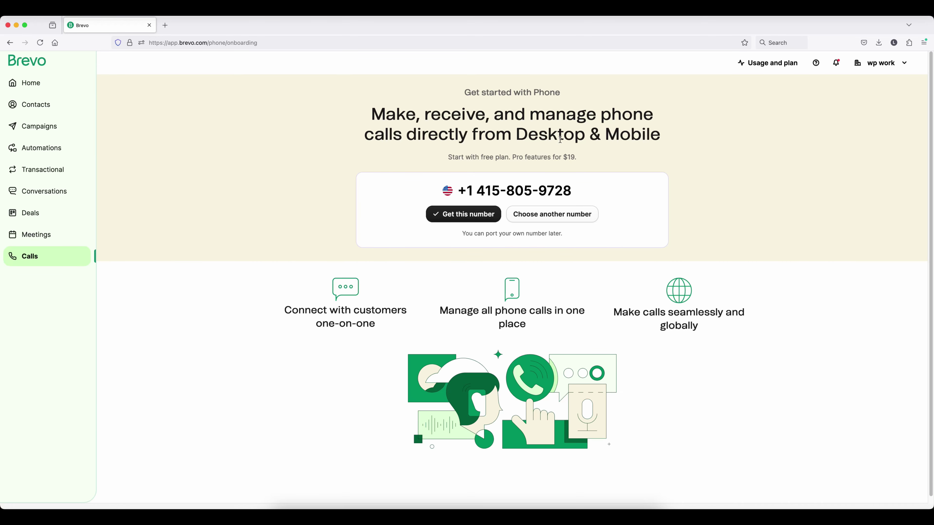